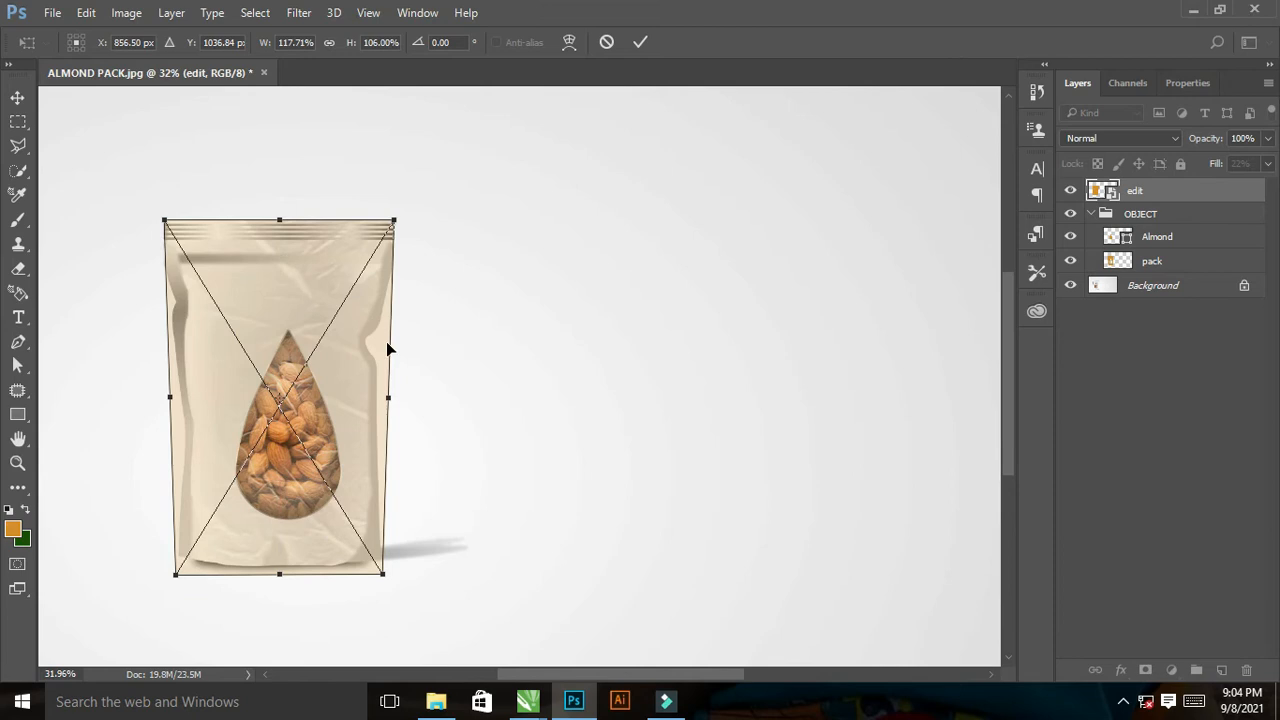
Warp the edit smart object so its right edge bends inward along the pouch's contour
drag(425, 349, 535, 408)
drag(419, 371, 701, 374)
drag(701, 374, 674, 366)
right_click(567, 331)
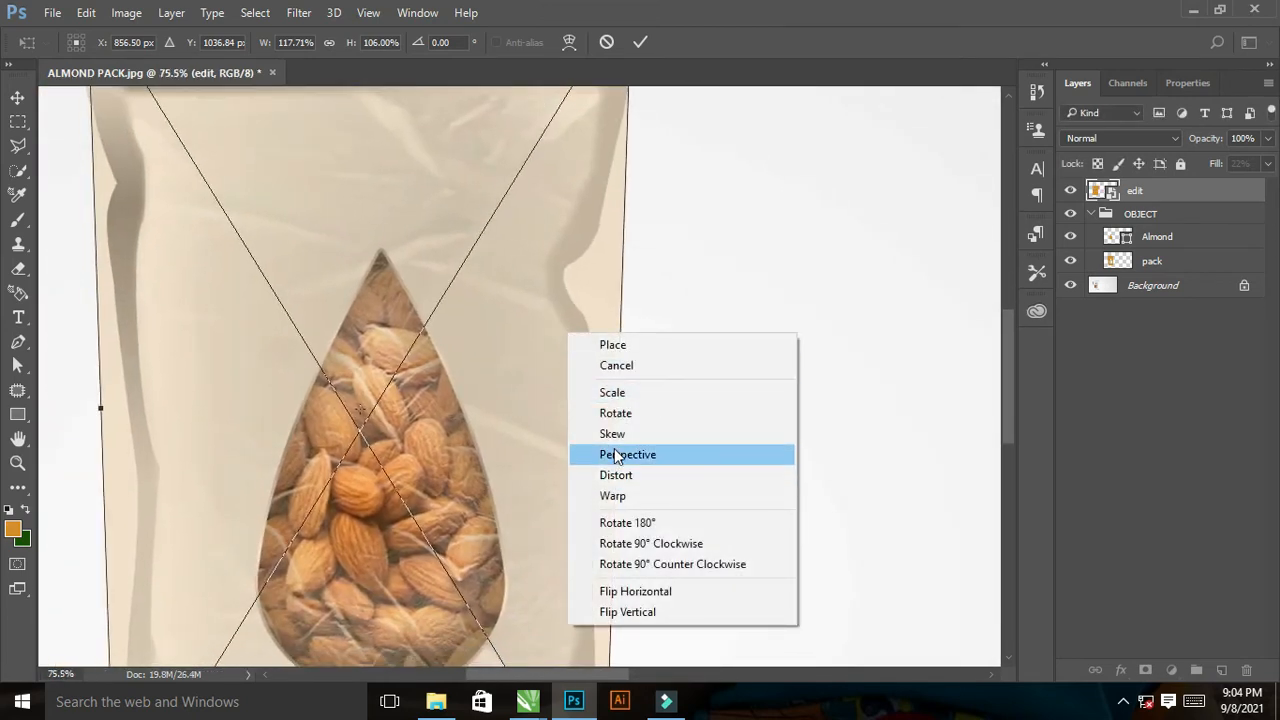
click(617, 495)
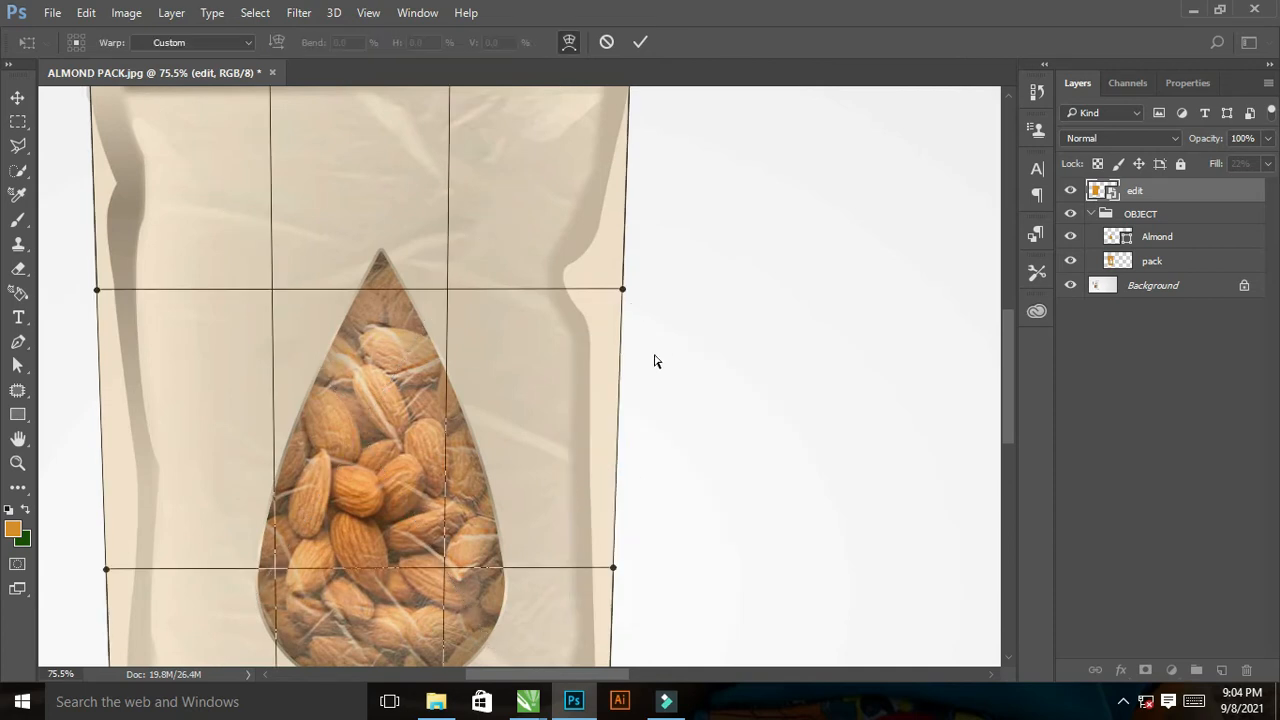
scroll(651, 351, down, 4)
drag(634, 315, 598, 308)
drag(641, 128, 652, 128)
drag(598, 307, 605, 313)
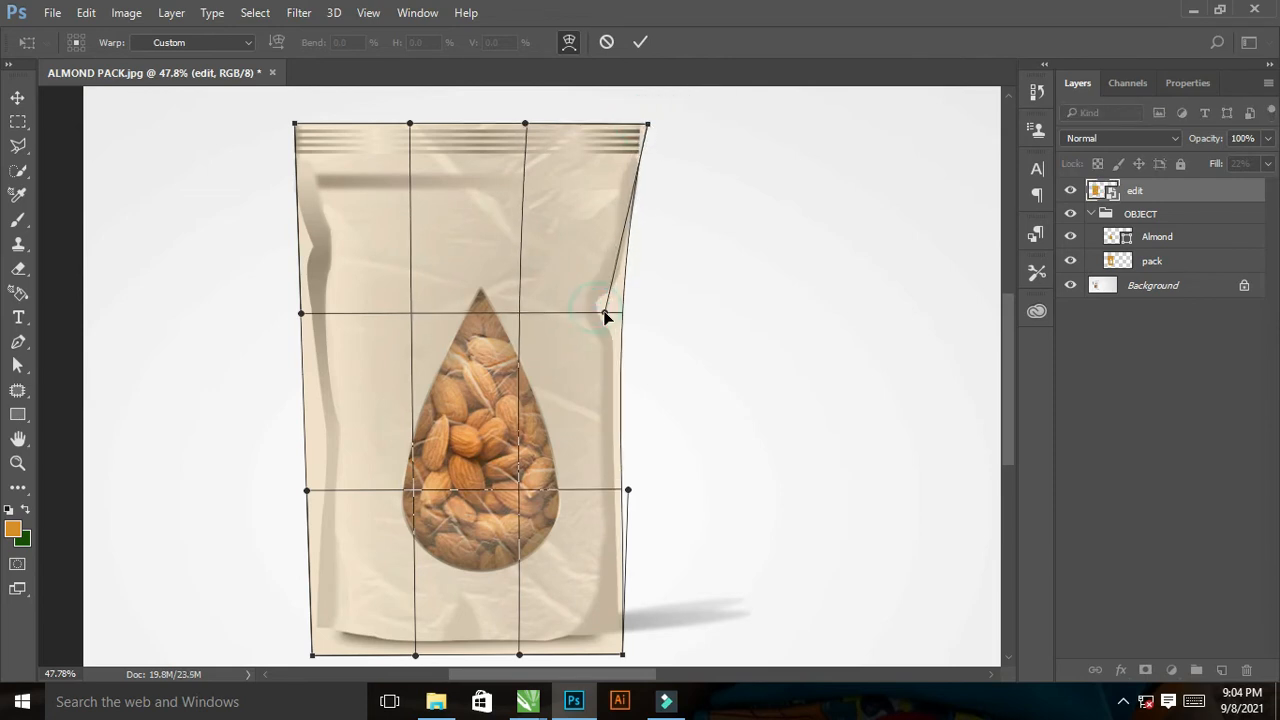
drag(628, 491, 617, 487)
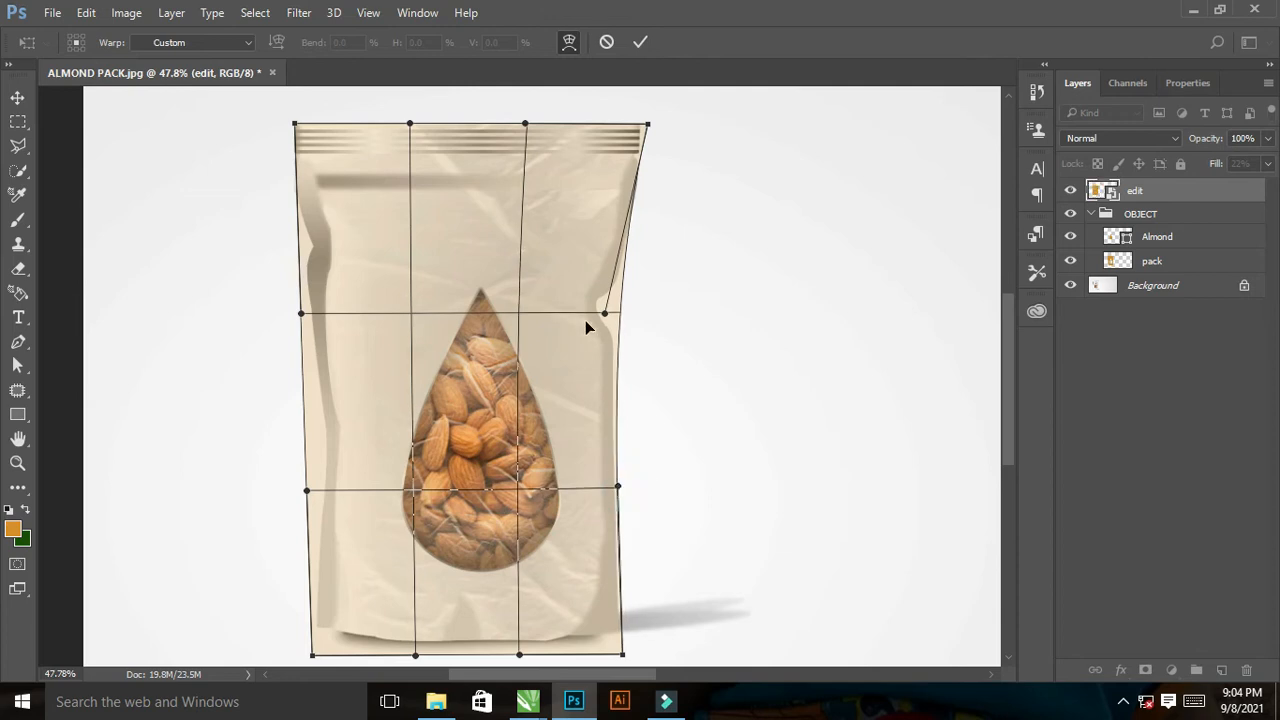
Bend the warp's left edge inward to follow the pouch's left side
right_click(589, 317)
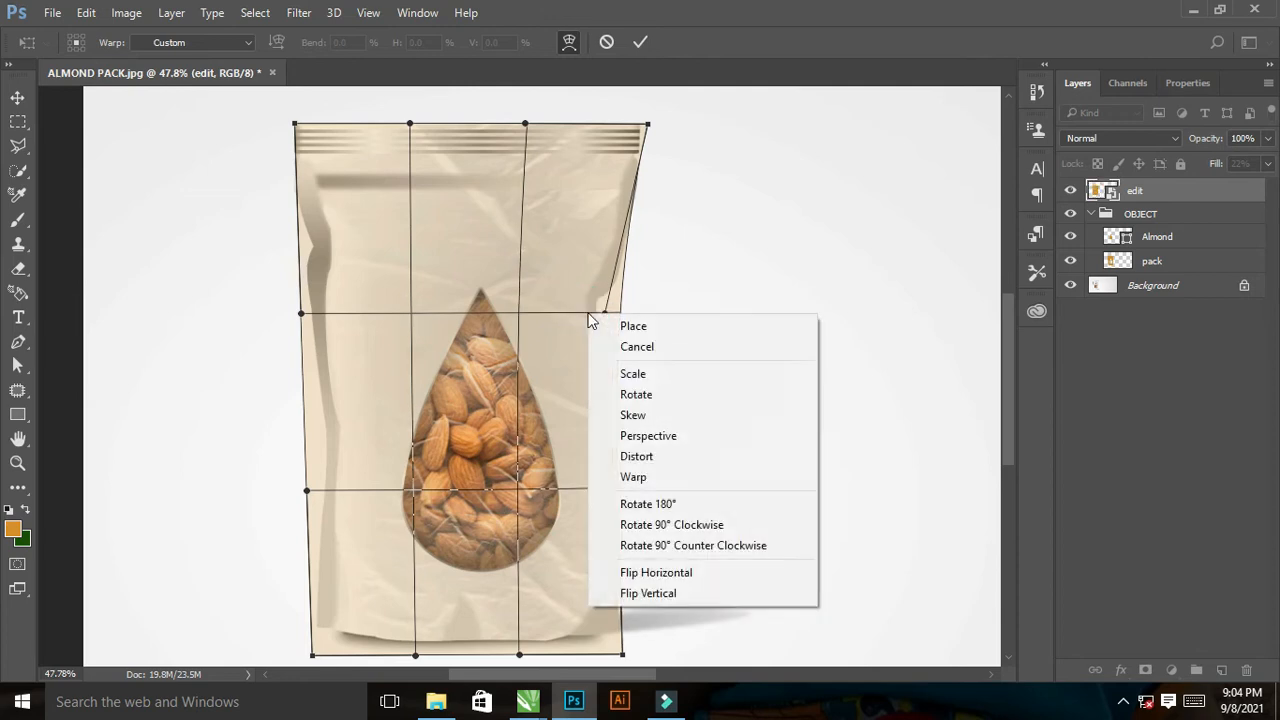
click(302, 312)
drag(302, 313, 307, 317)
drag(304, 490, 337, 477)
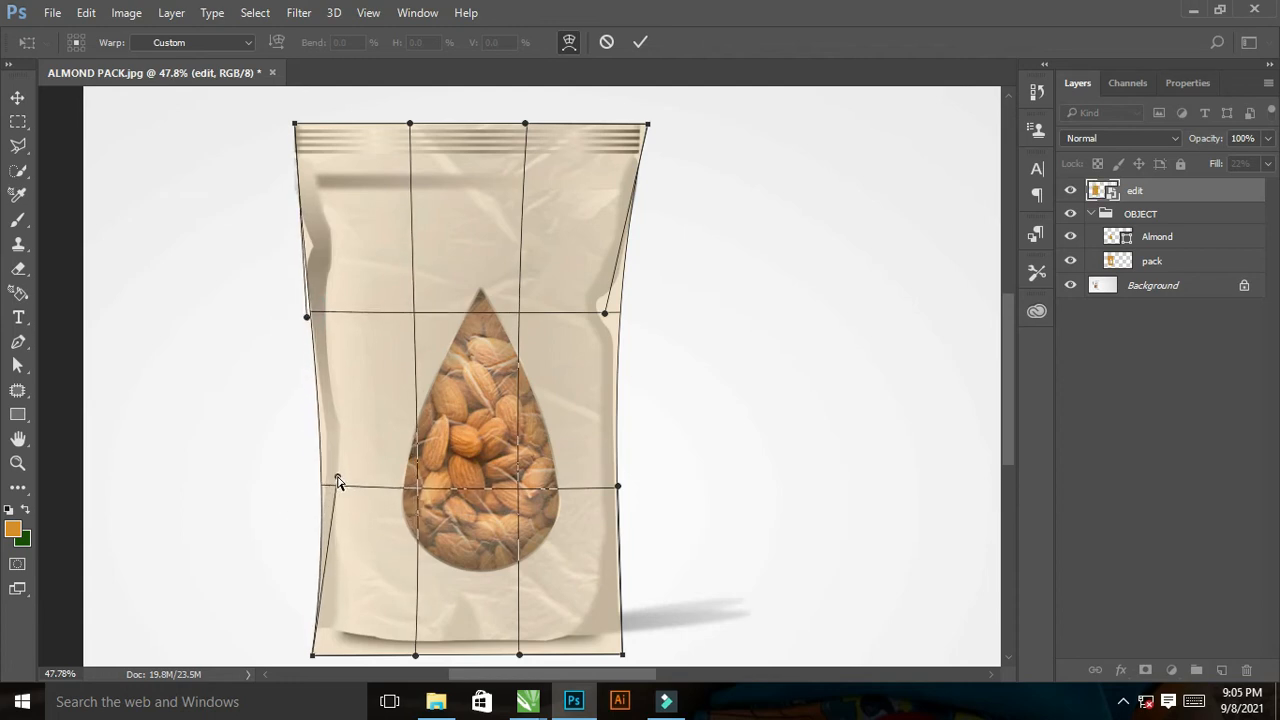
Raise the warp's bottom corners and curve its bottom edge to match the pouch's base
drag(313, 658, 305, 652)
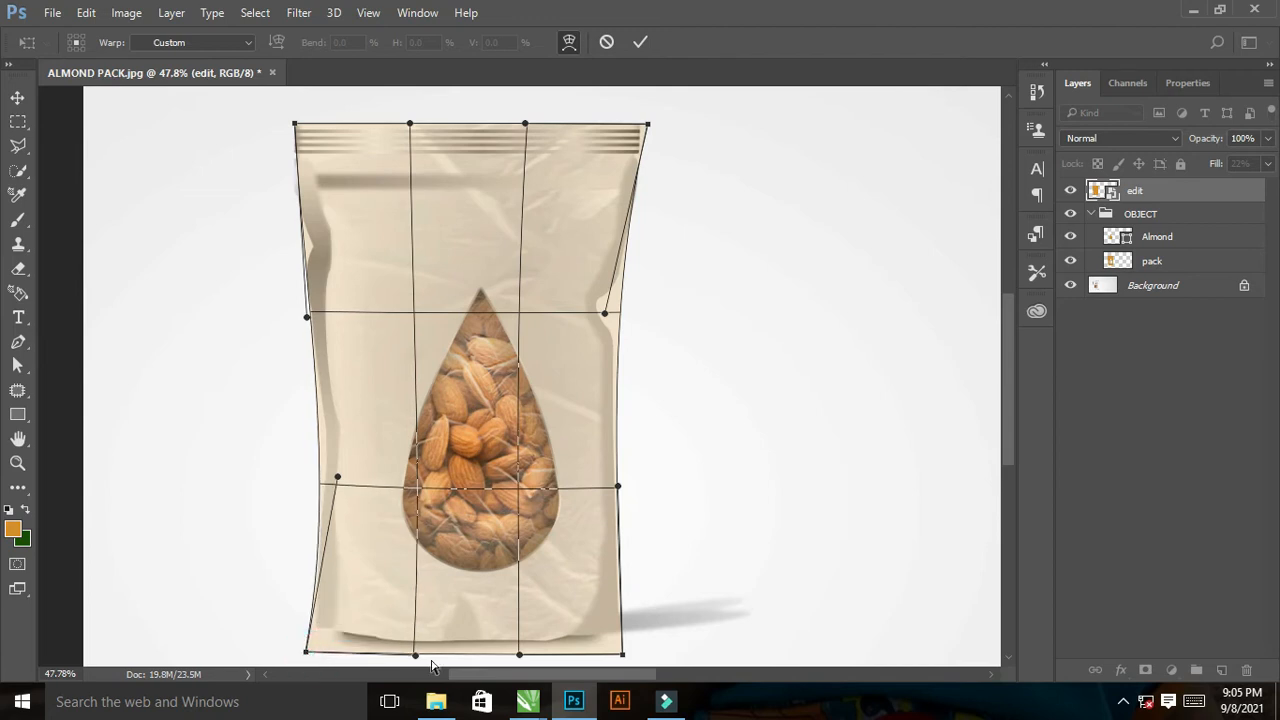
drag(416, 658, 414, 643)
drag(307, 657, 311, 636)
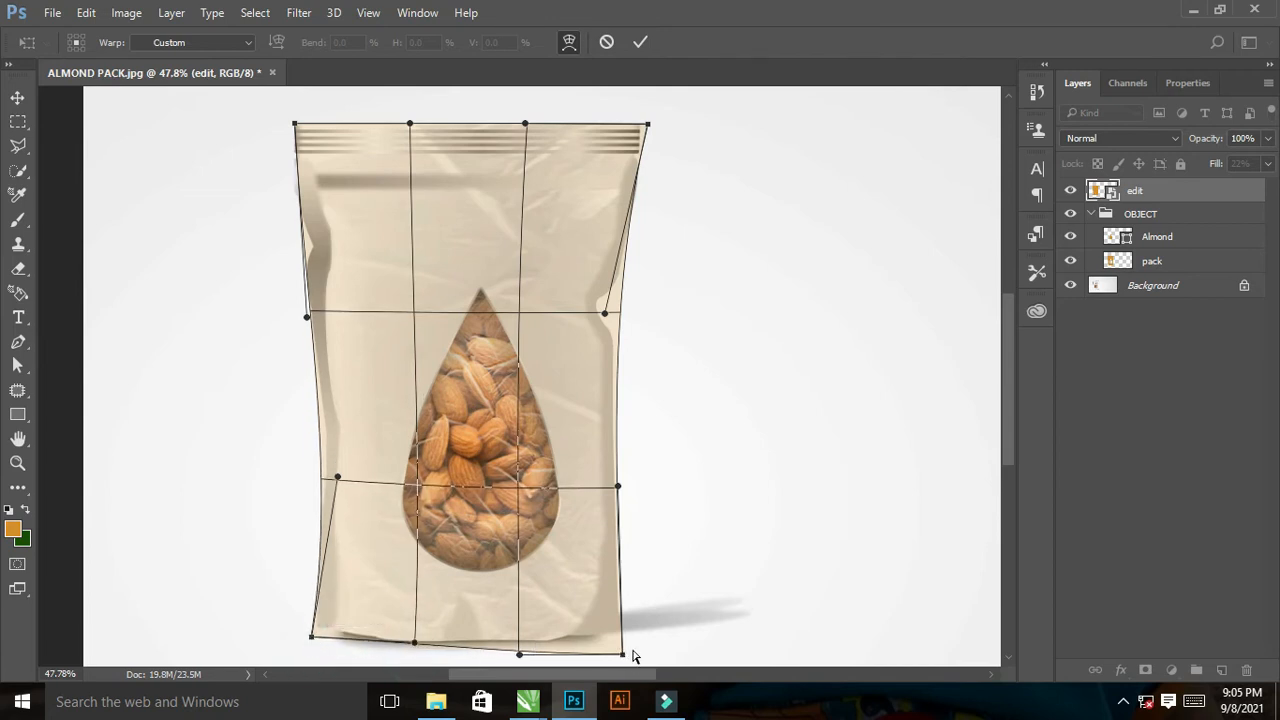
drag(626, 660, 624, 636)
drag(519, 658, 500, 650)
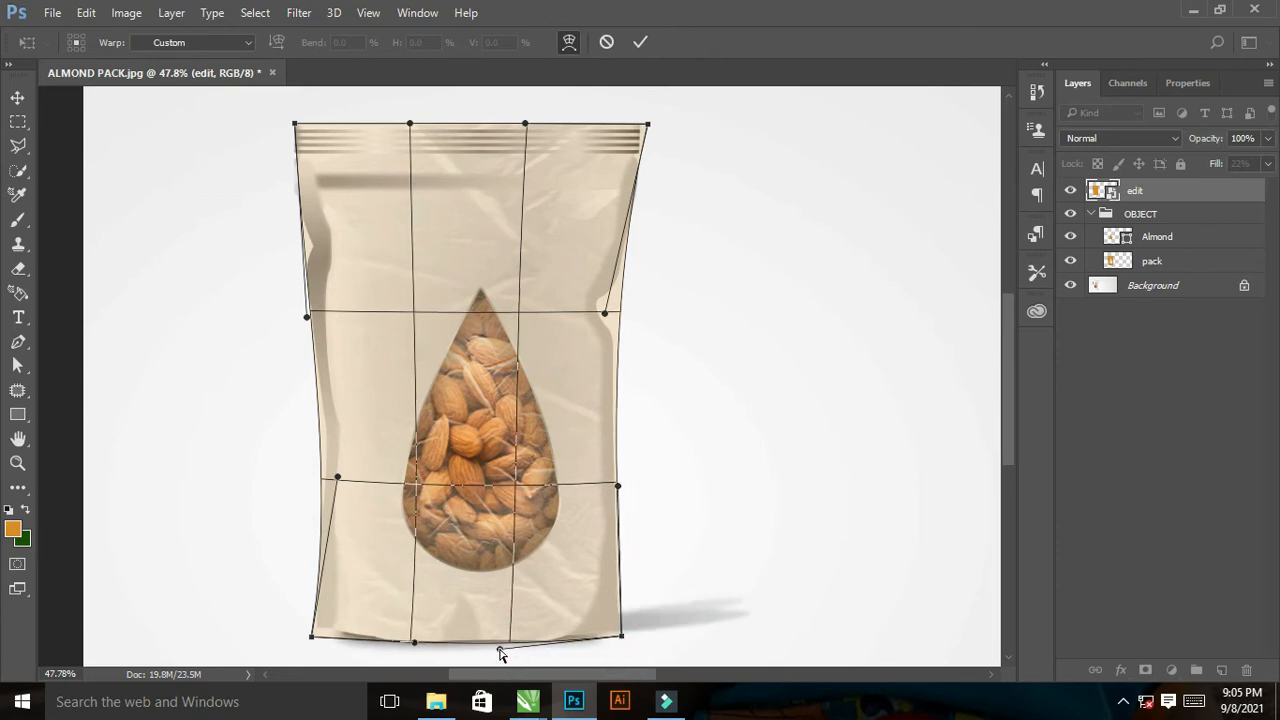
drag(416, 642, 437, 647)
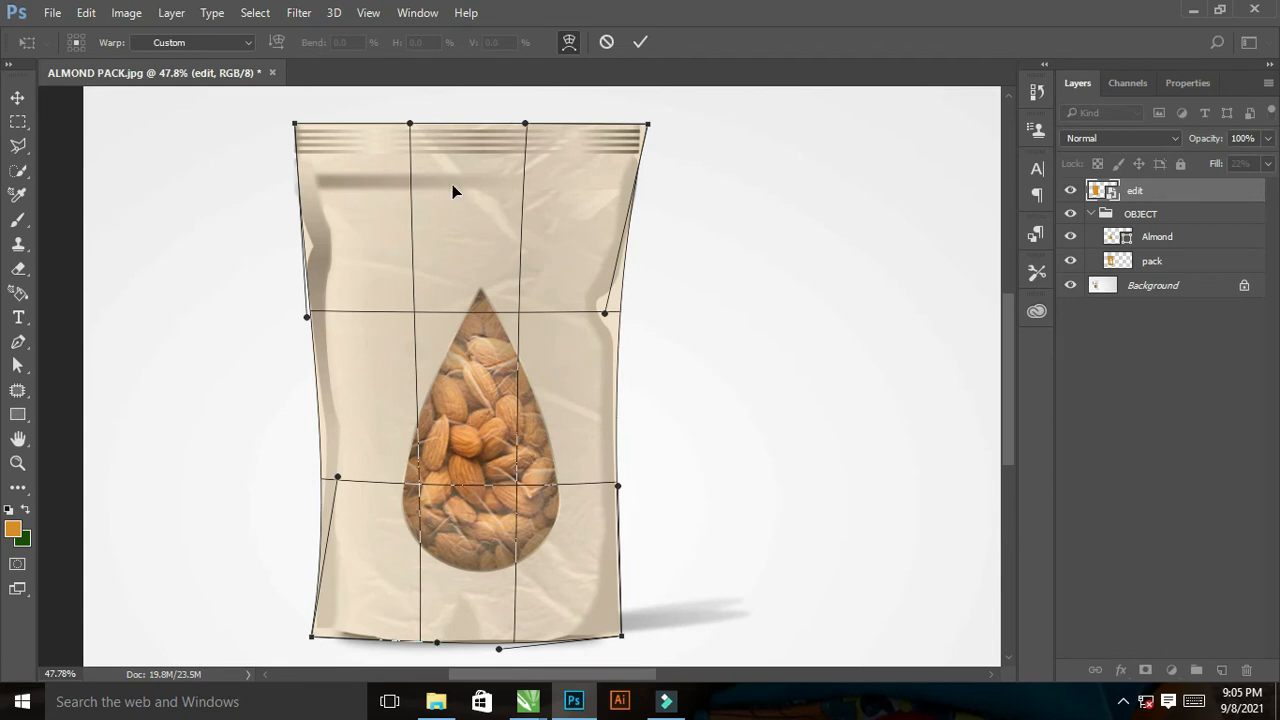
Curve the warp mesh's interior slightly downward, extend its top-left corner outward and apply the warp
mouse_move(415, 311)
mouse_down()
mouse_move(418, 345)
mouse_move(418, 321)
mouse_up()
drag(514, 385, 522, 393)
drag(295, 124, 286, 124)
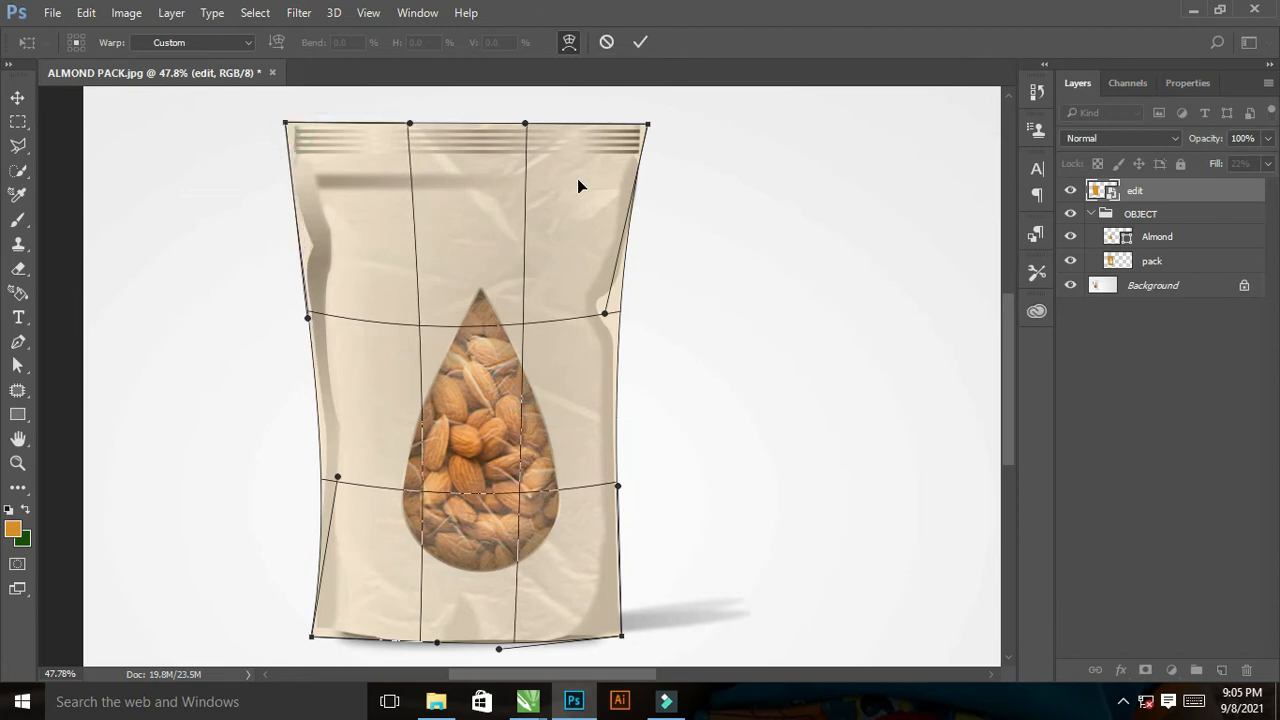
key(Return)
key(u)
drag(588, 322, 515, 317)
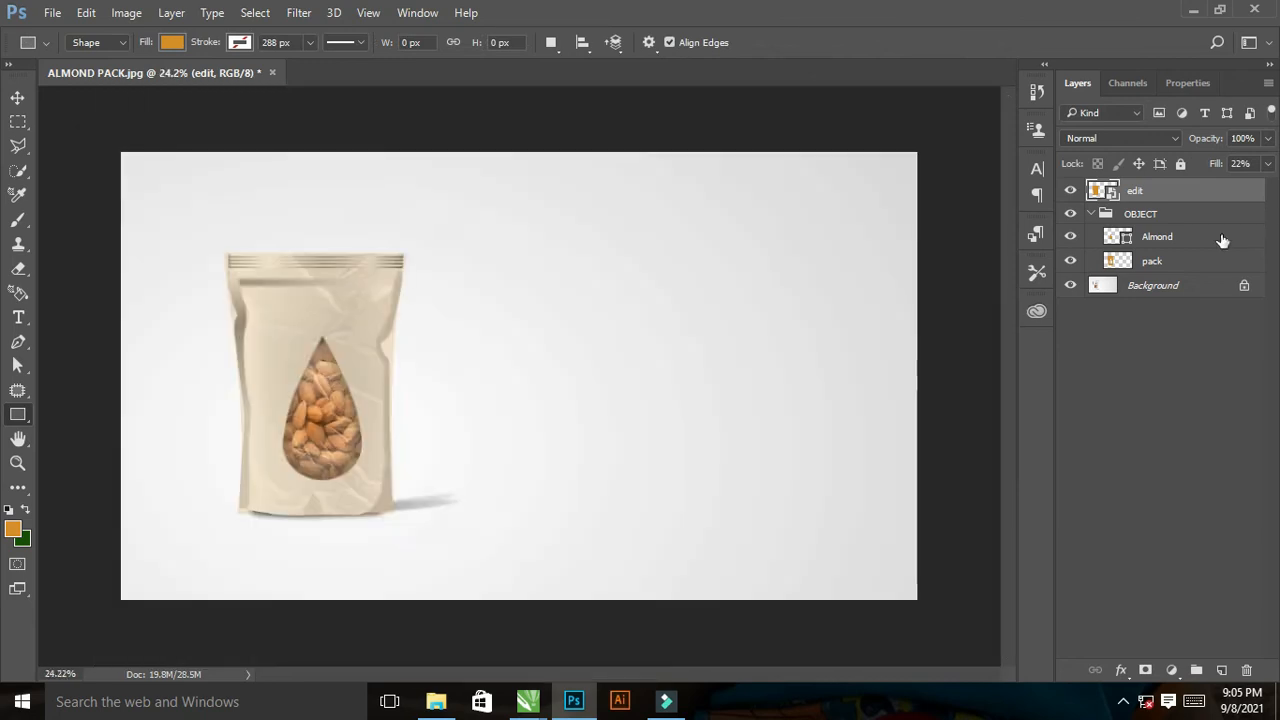
Mask the edit layer with the pack layer's outline and put it in a new group
ctrl+click(1129, 266)
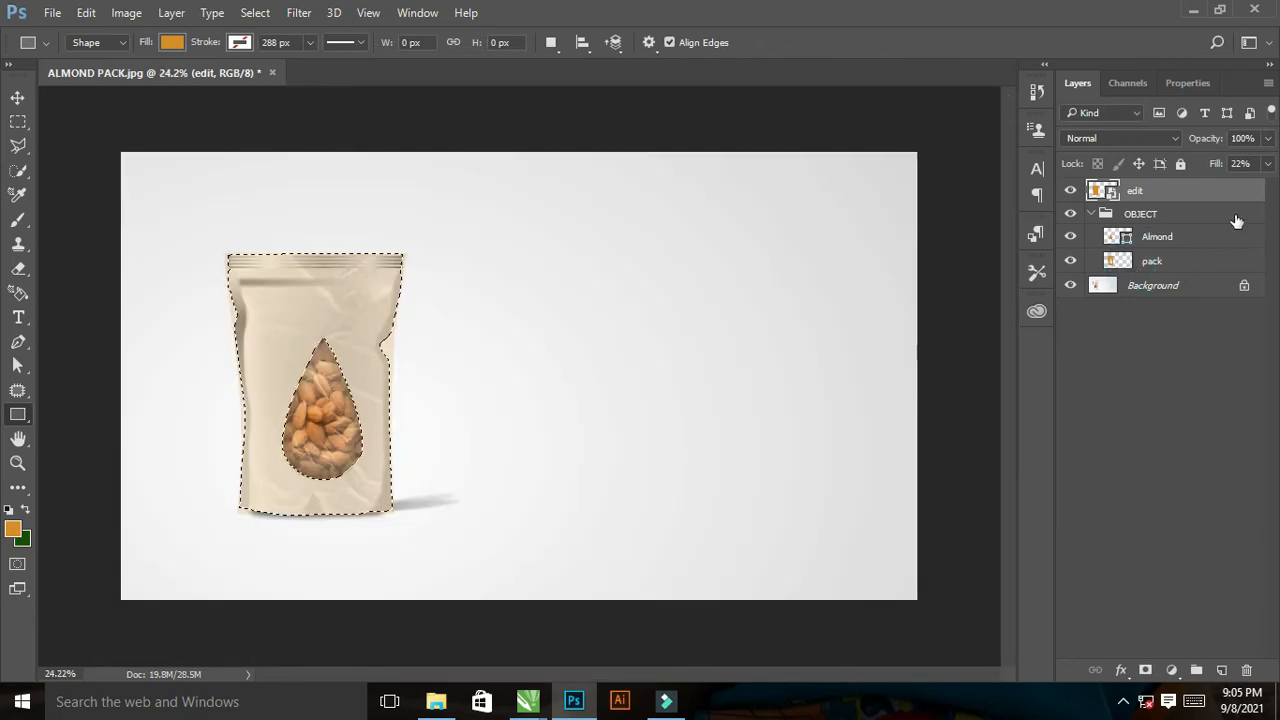
click(1145, 670)
drag(1190, 198, 1196, 670)
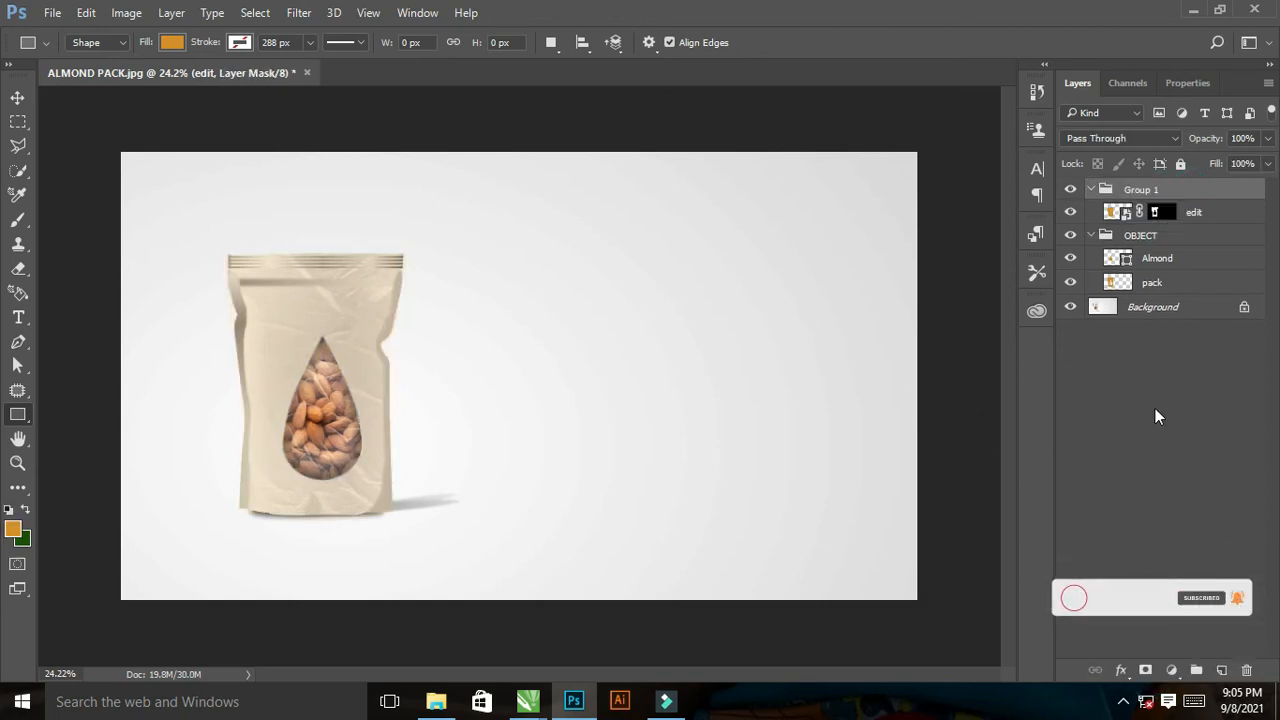
Rename the new group as edit
double_click(1141, 190)
text(ed)
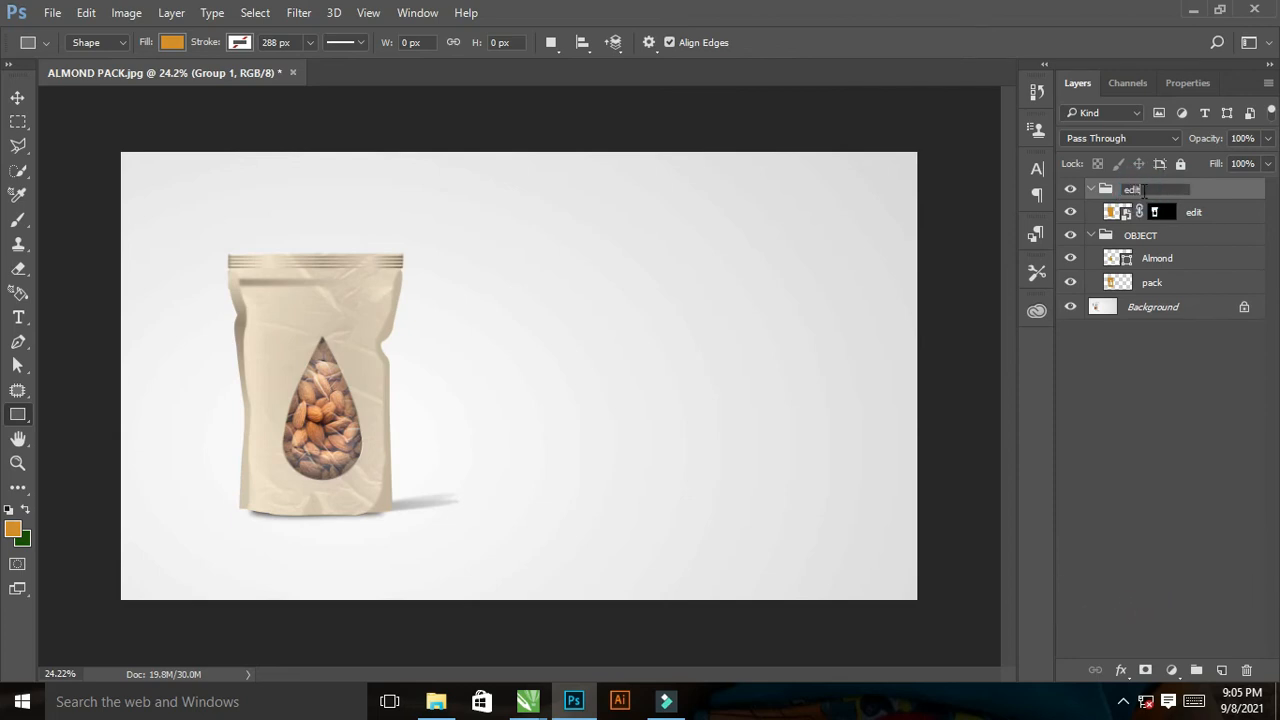
text(it)
key(Return)
click(1089, 190)
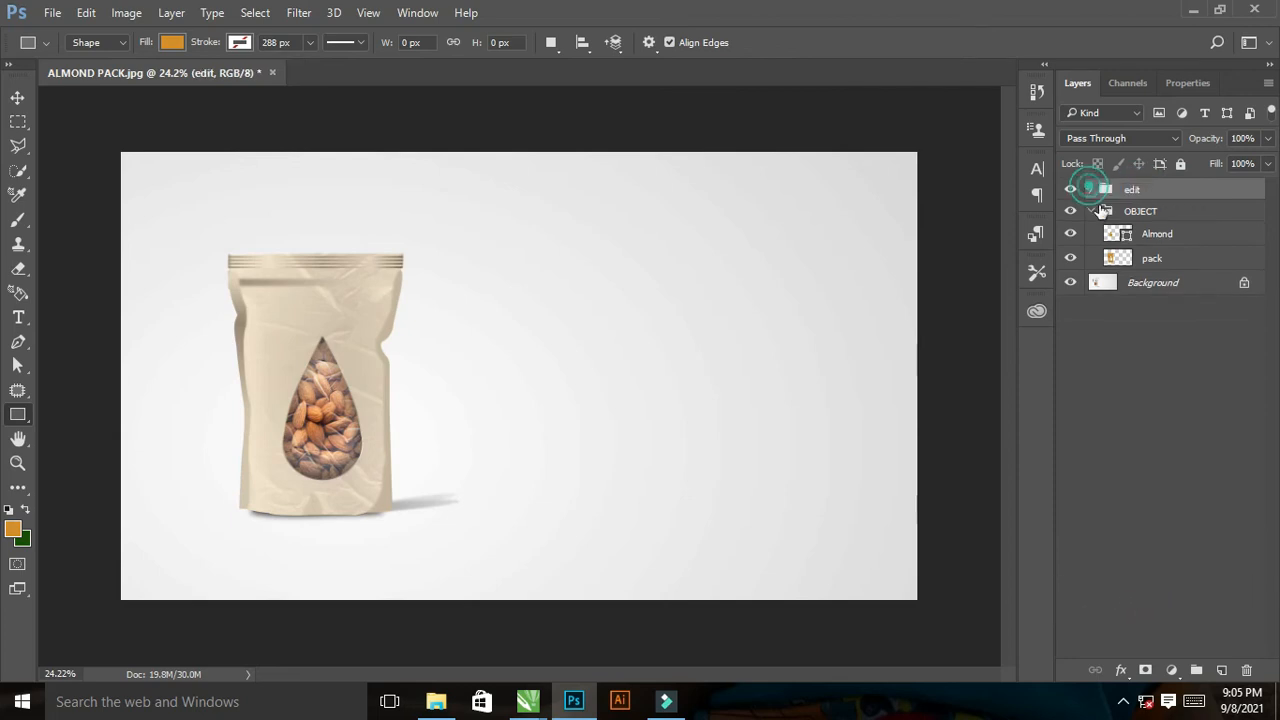
click(1092, 189)
Open the edit smart object's contents and place the Almond image from the desktop, stretched to the canvas's full height
double_click(1113, 212)
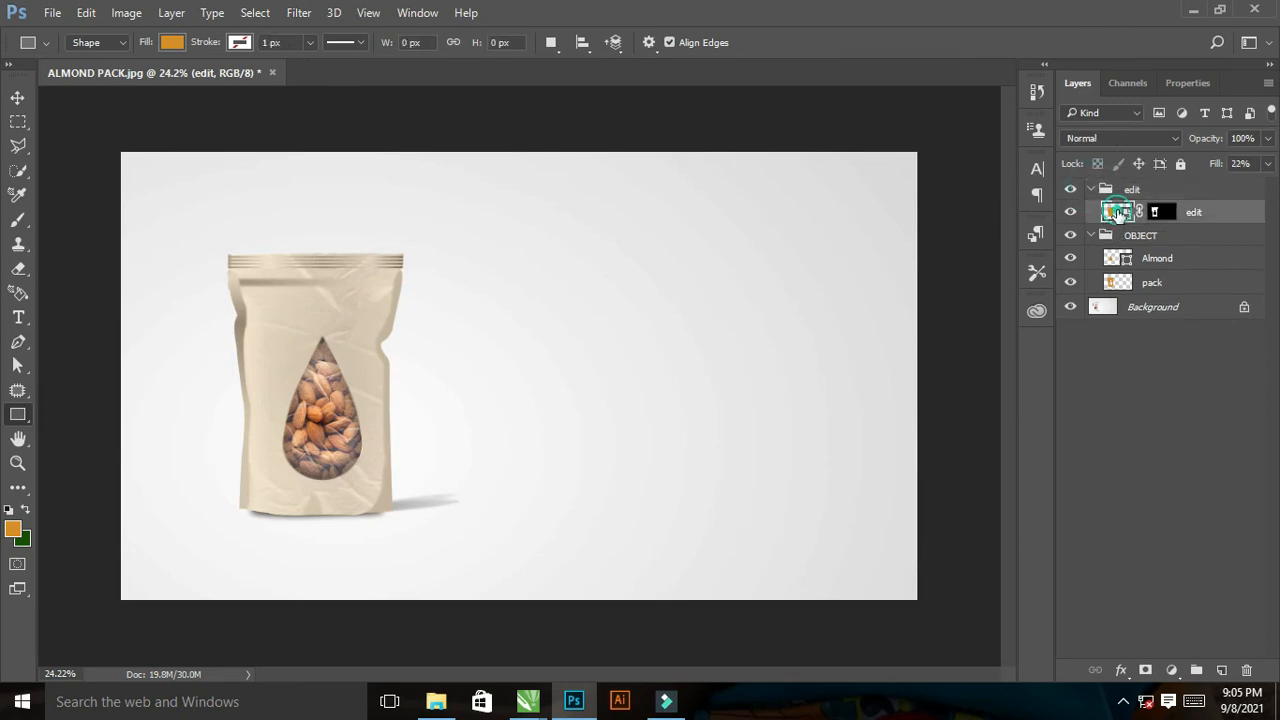
key(super+d)
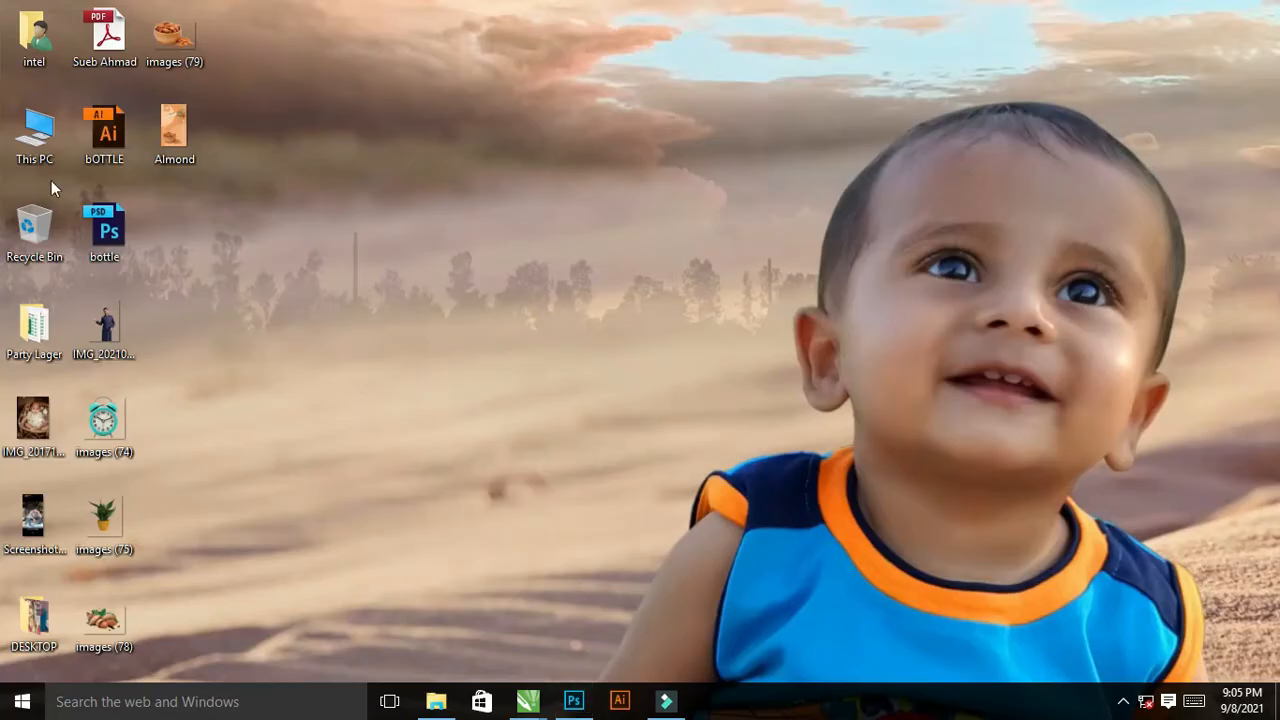
drag(189, 124, 444, 199)
key(alt+Tab)
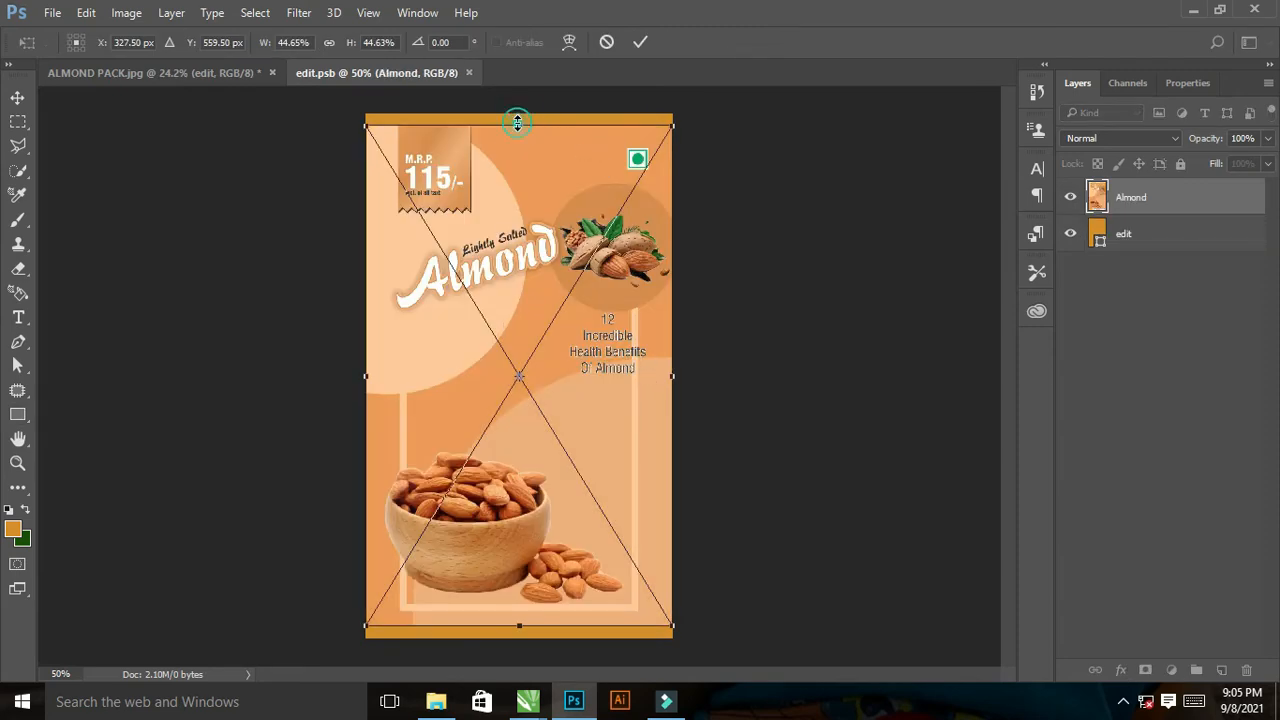
drag(518, 120, 521, 108)
key(Return)
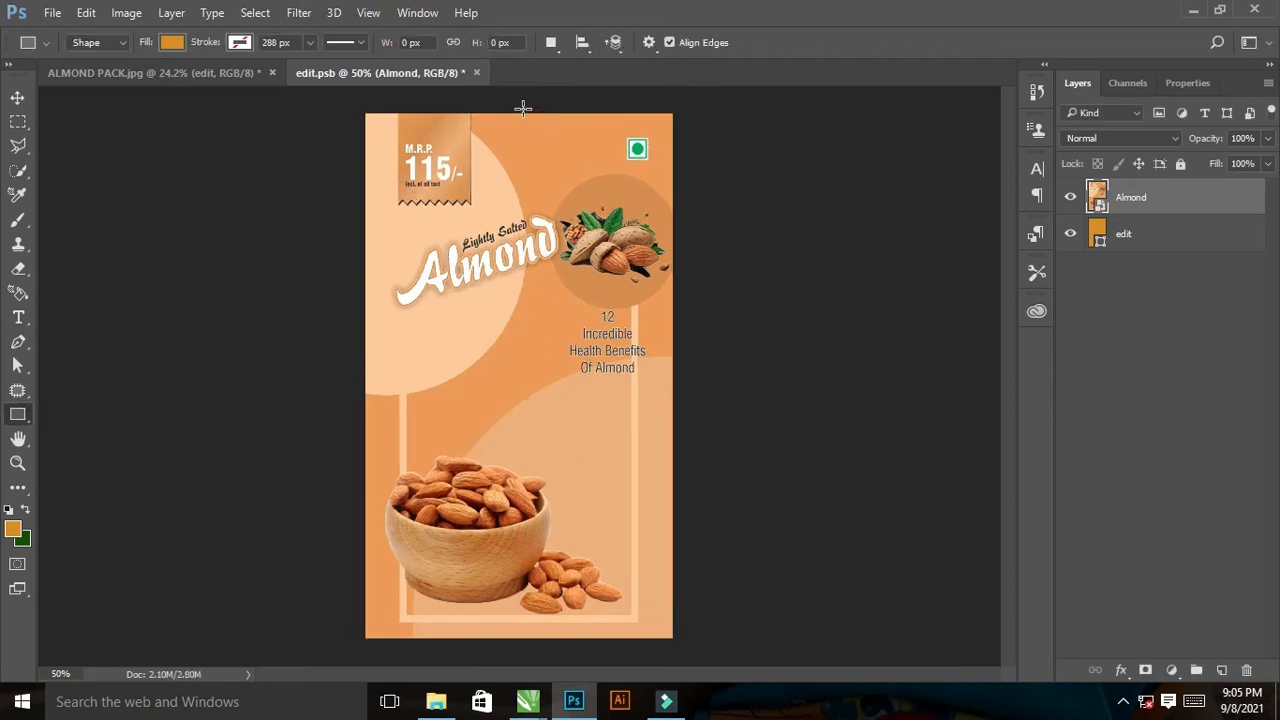
Save and close the smart object's contents to update the artwork on the pouch
key(ctrl+s)
click(468, 73)
drag(330, 378, 350, 404)
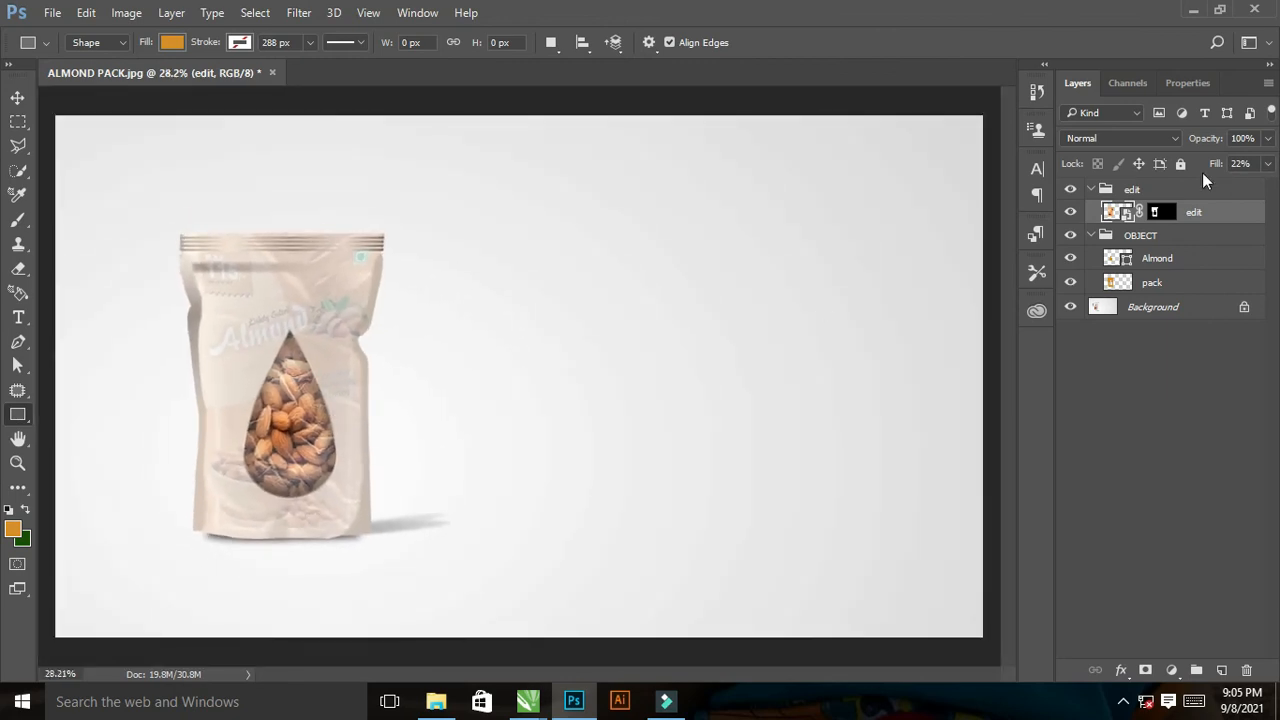
Set the edit layer's fill to 100%
click(1268, 164)
drag(1202, 186, 1272, 193)
drag(442, 366, 460, 412)
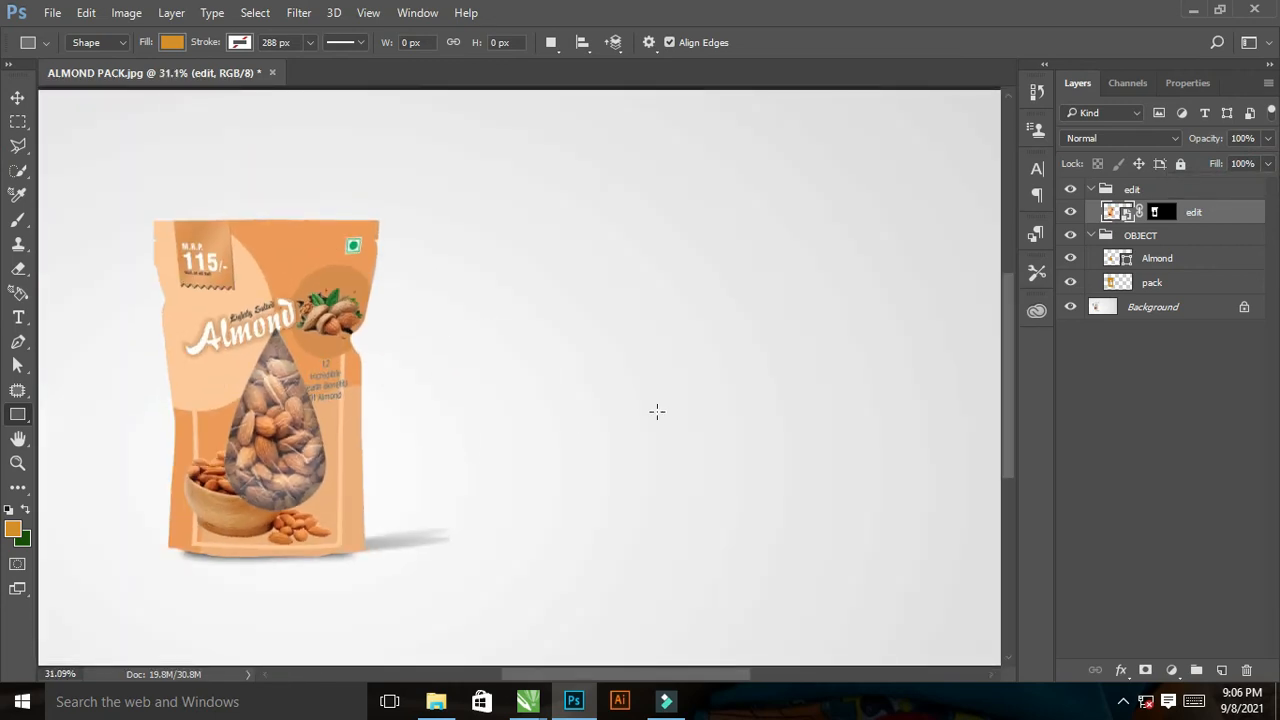
Load the pack layer's outline as a selection and copy that area of the Background to a new layer
click(1092, 235)
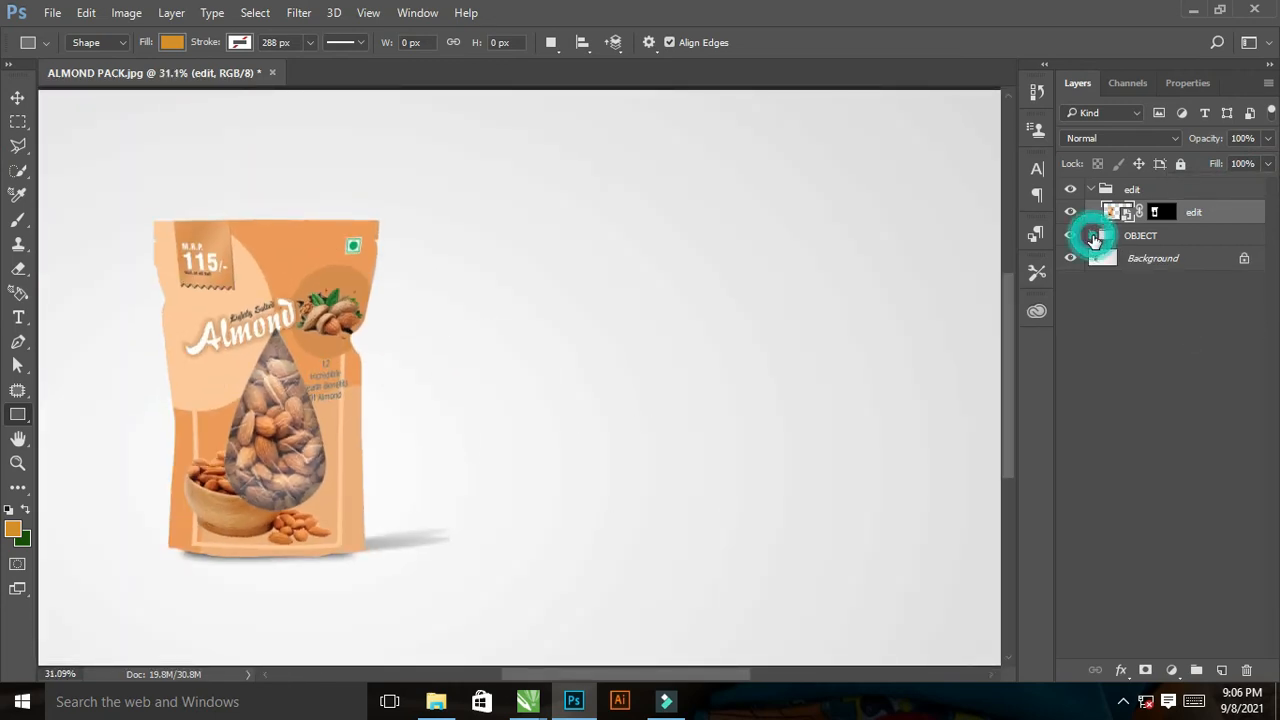
click(1091, 236)
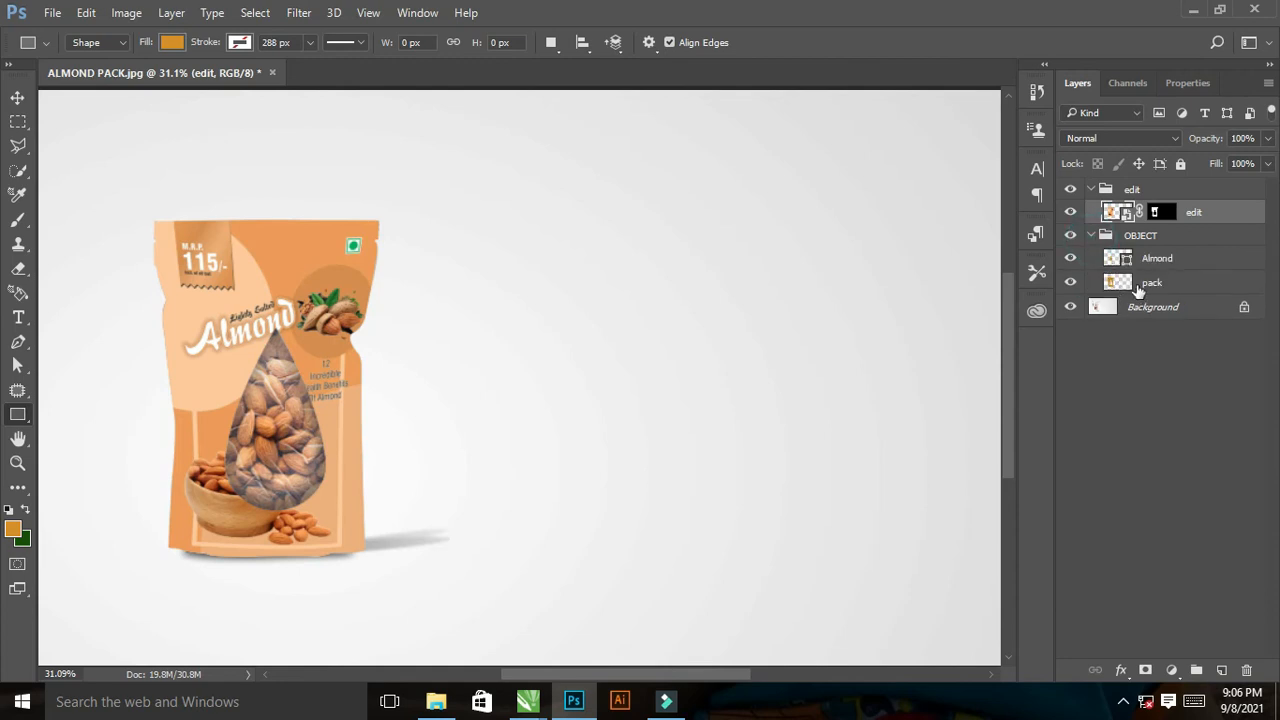
ctrl+click(1128, 287)
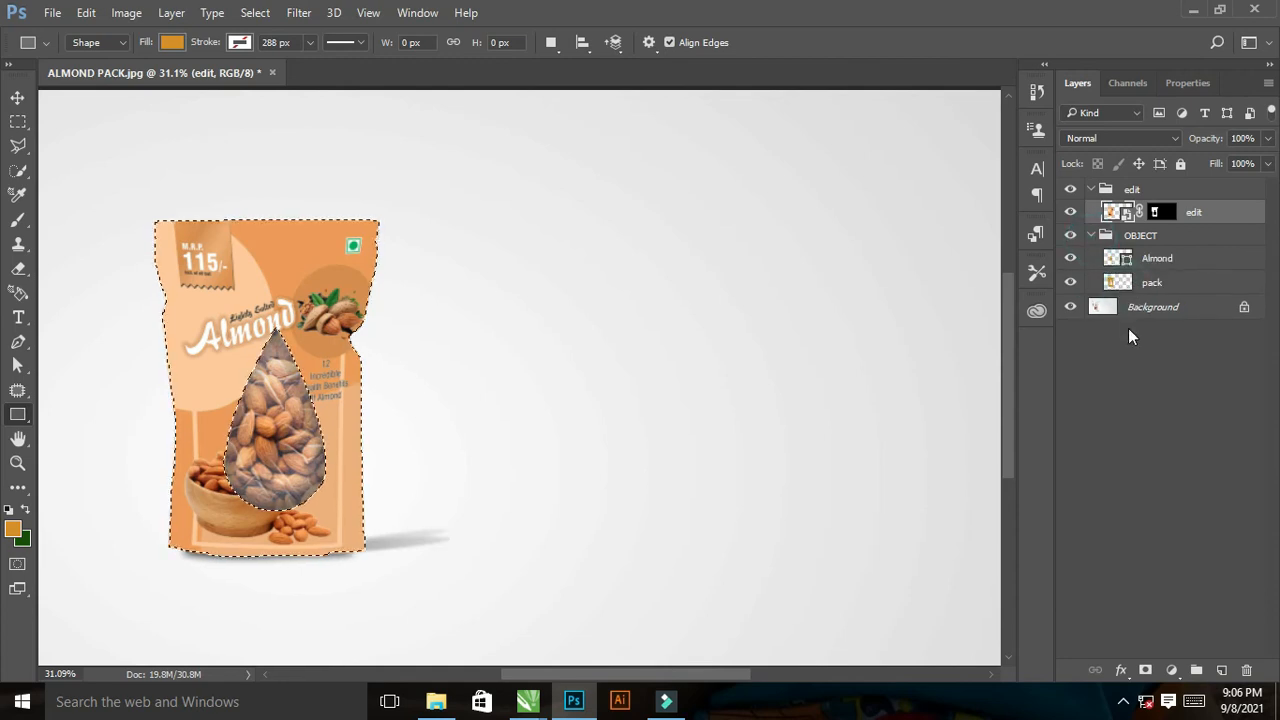
click(1142, 310)
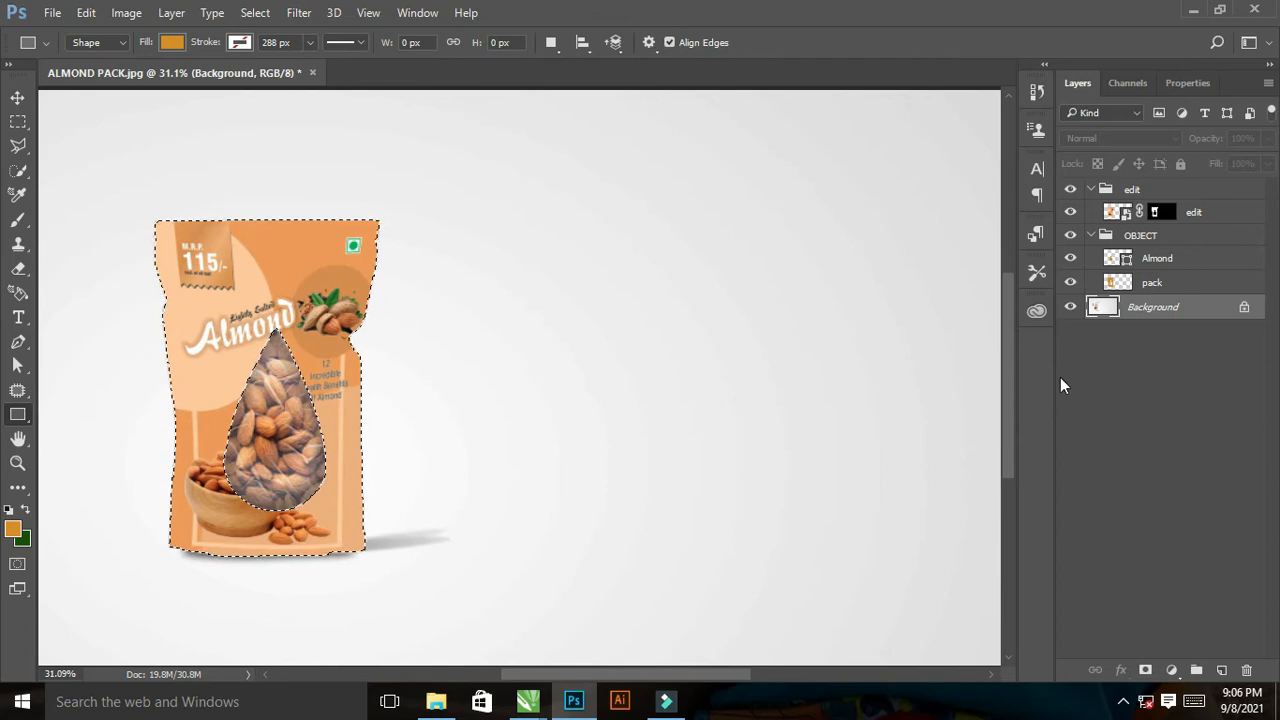
key(ctrl+j)
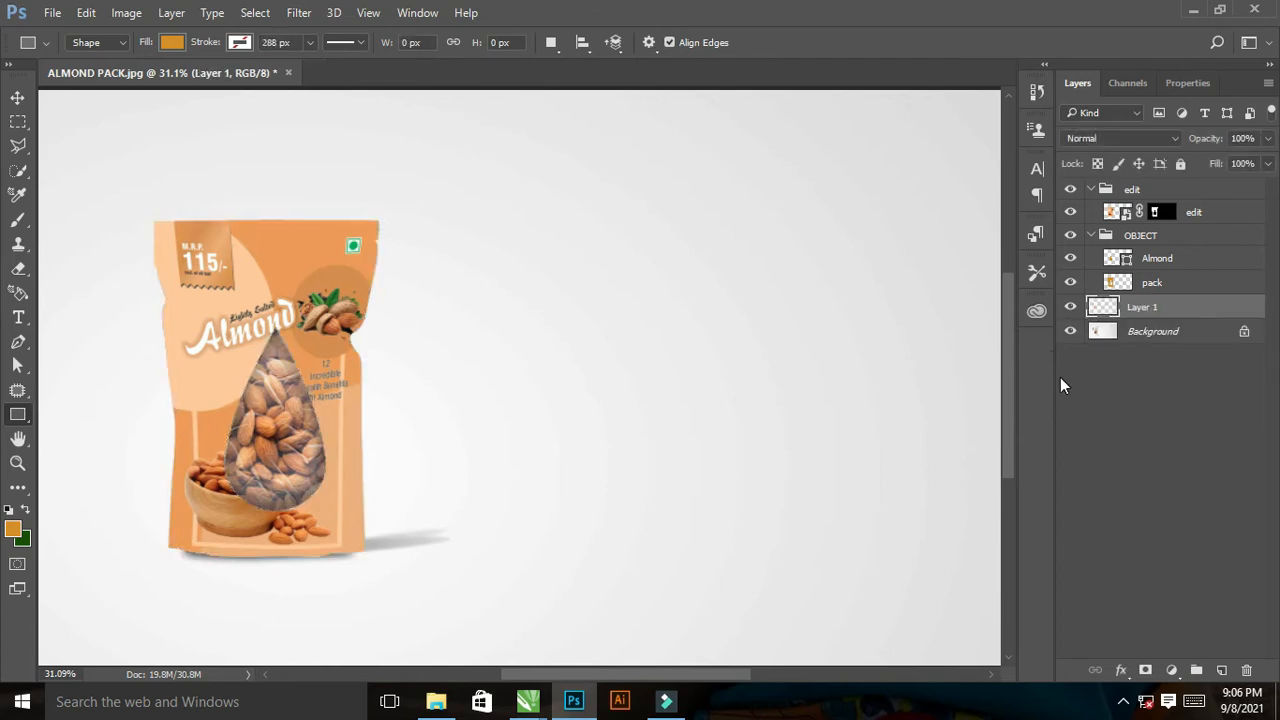
Duplicate the copied pouch layer twice and move all three copies to the top of the layer stack
key(ctrl+d)
key(ctrl+j)
key(ctrl+j)
shift+click(1150, 357)
drag(1185, 308, 1204, 196)
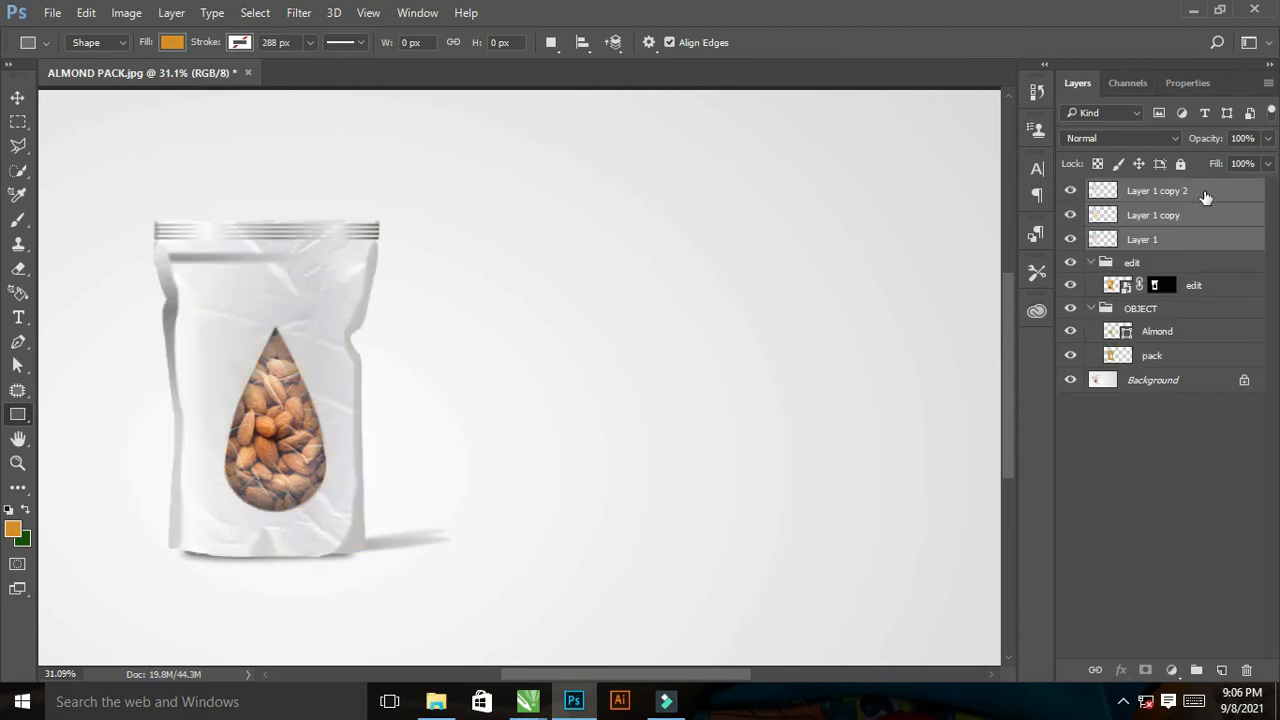
Rename the three pouch copies, from lowest to highest, as Shadow, Midtone and Light
click(1157, 245)
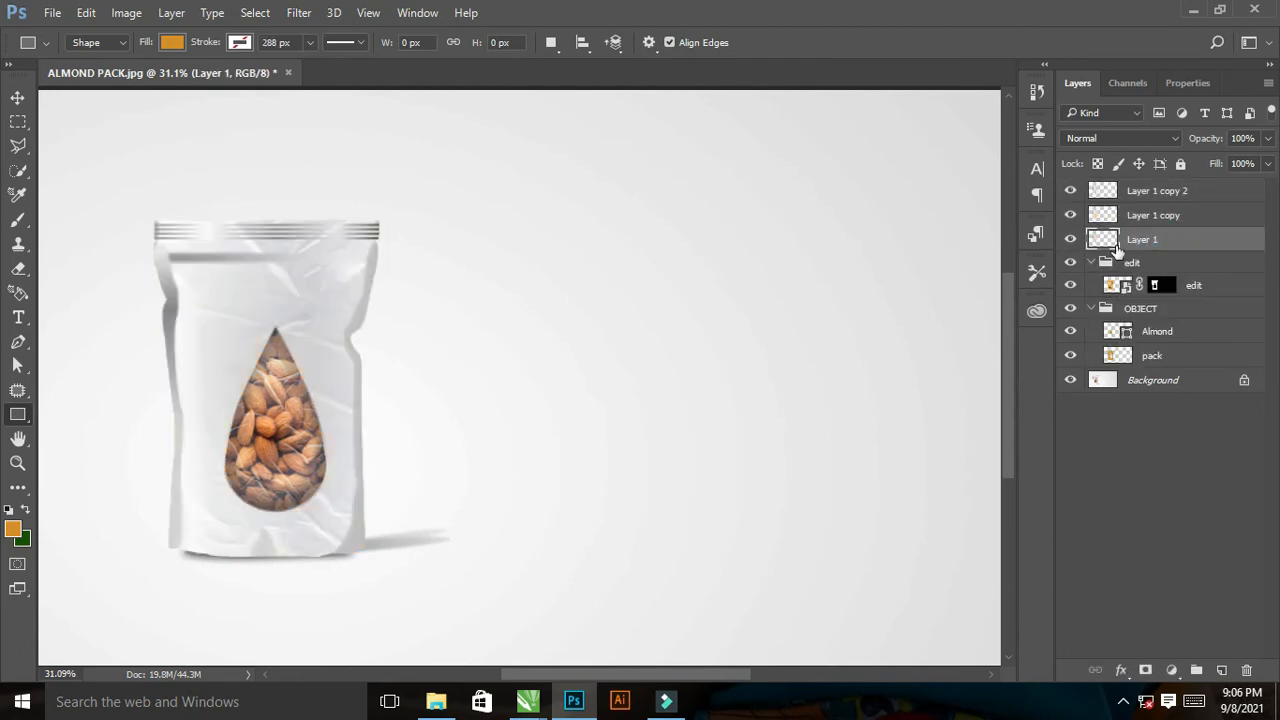
double_click(1142, 240)
text(Shadow)
key(Return)
double_click(1141, 217)
text(Midtone)
key(Return)
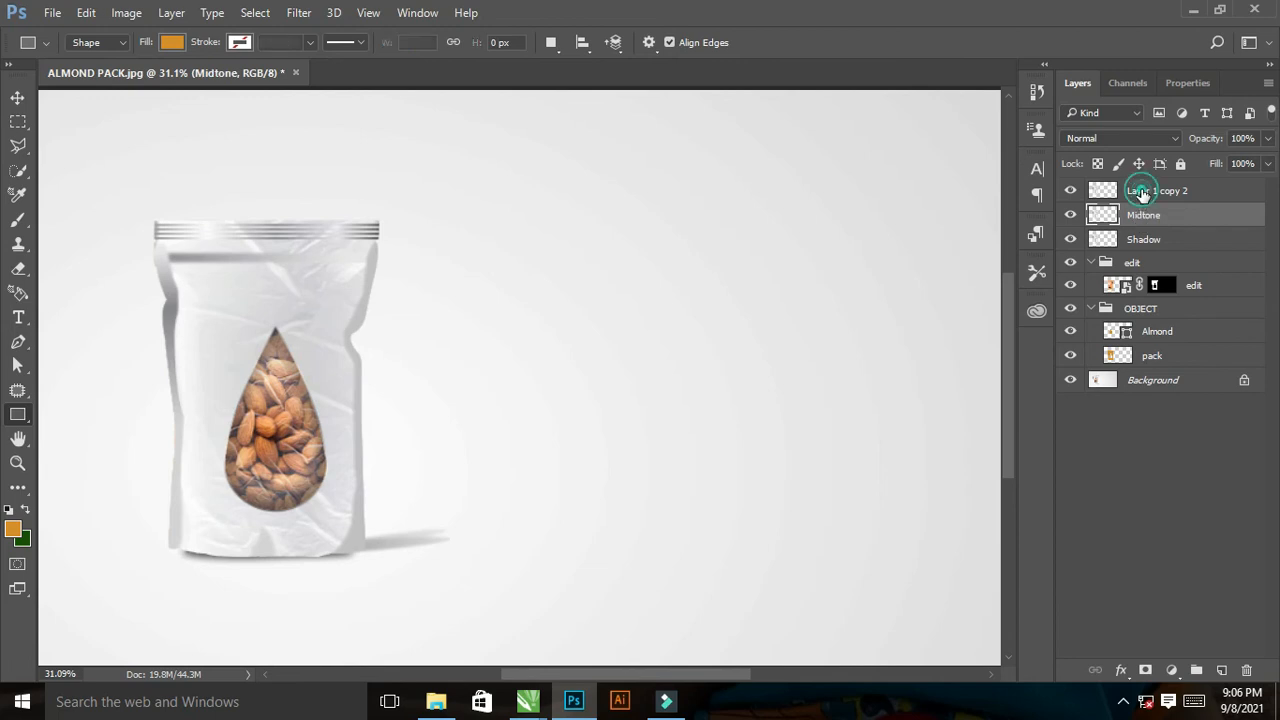
double_click(1143, 190)
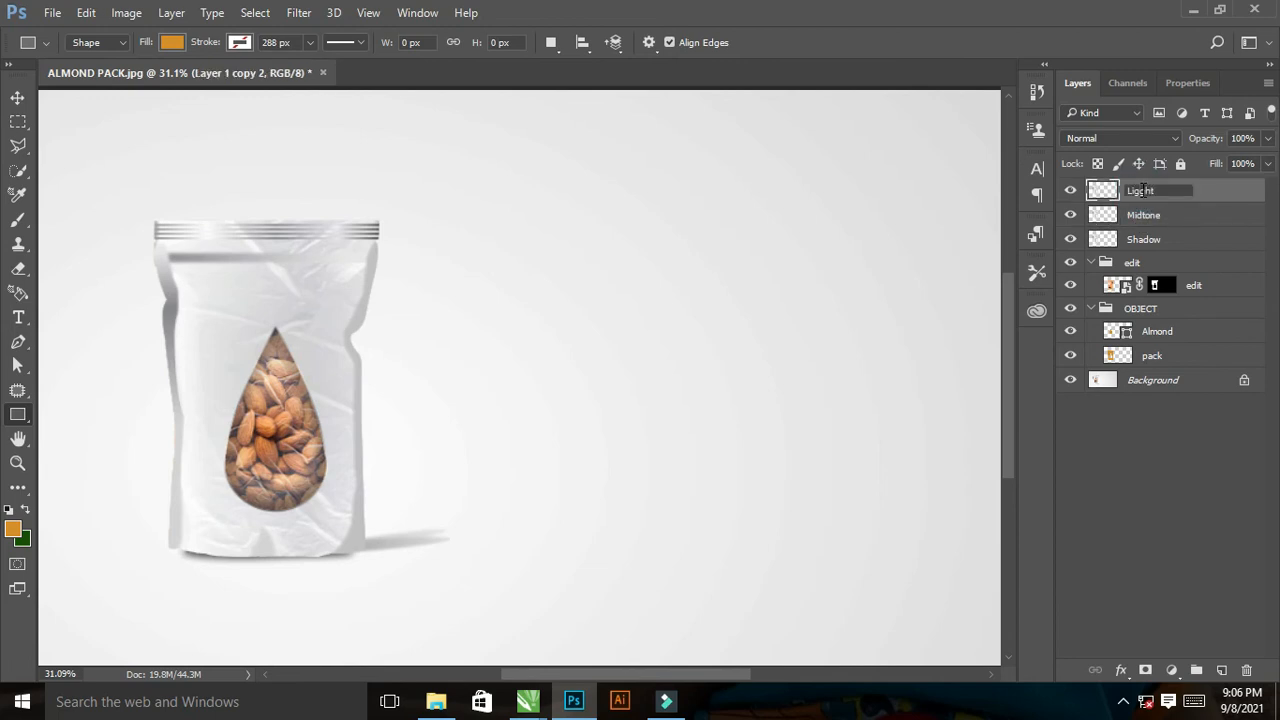
text(Light)
key(Return)
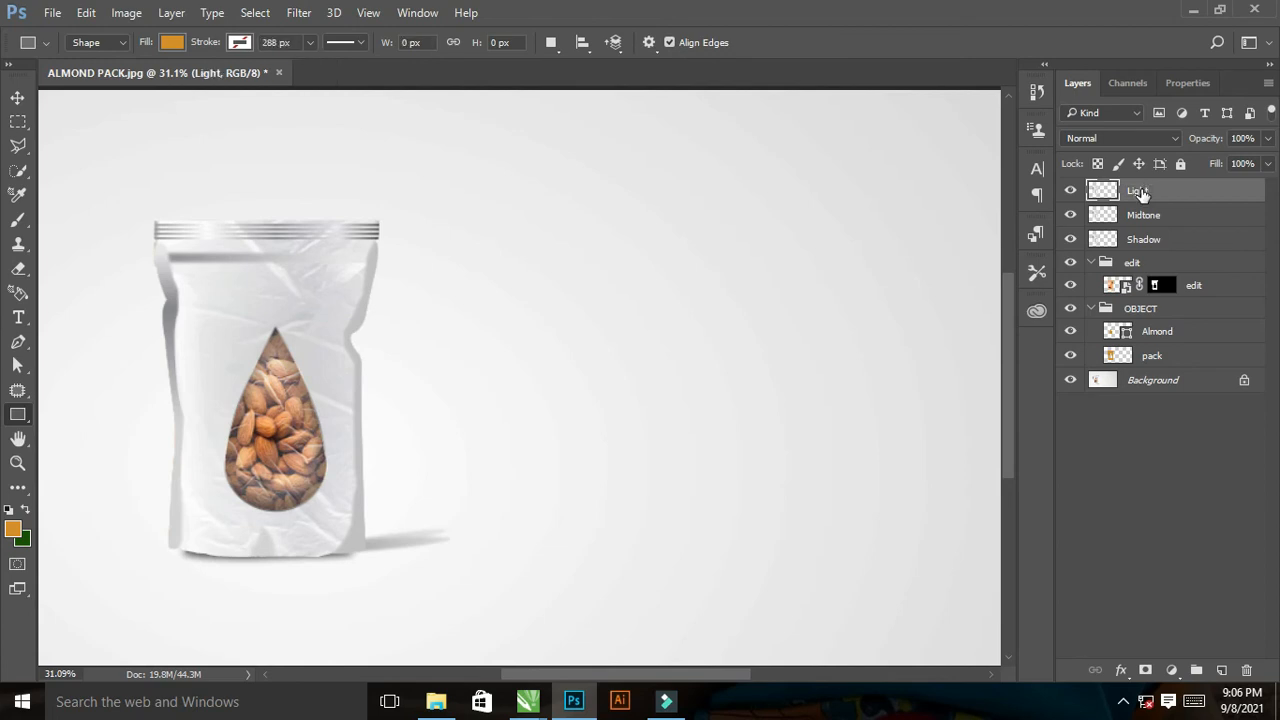
Group the Light, Midtone and Shadow layers and name the group FX
shift+click(1168, 240)
drag(1168, 240, 1196, 670)
double_click(1142, 191)
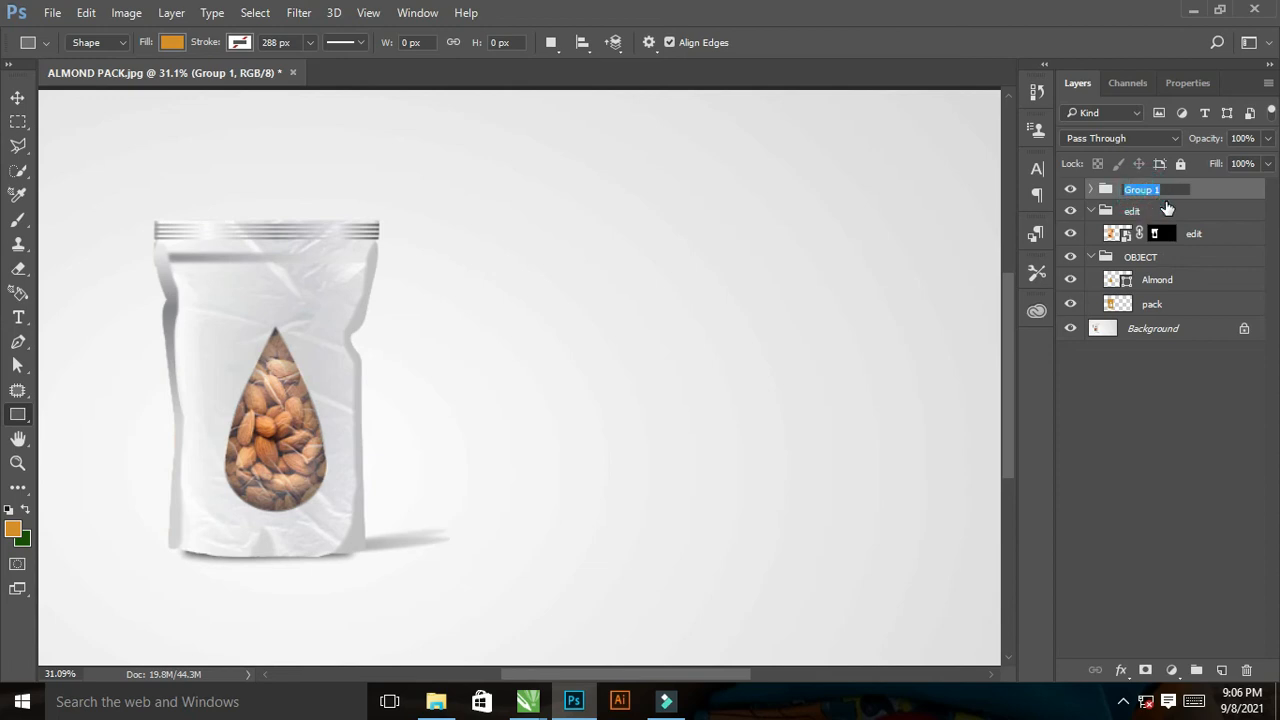
text(FX)
key(Return)
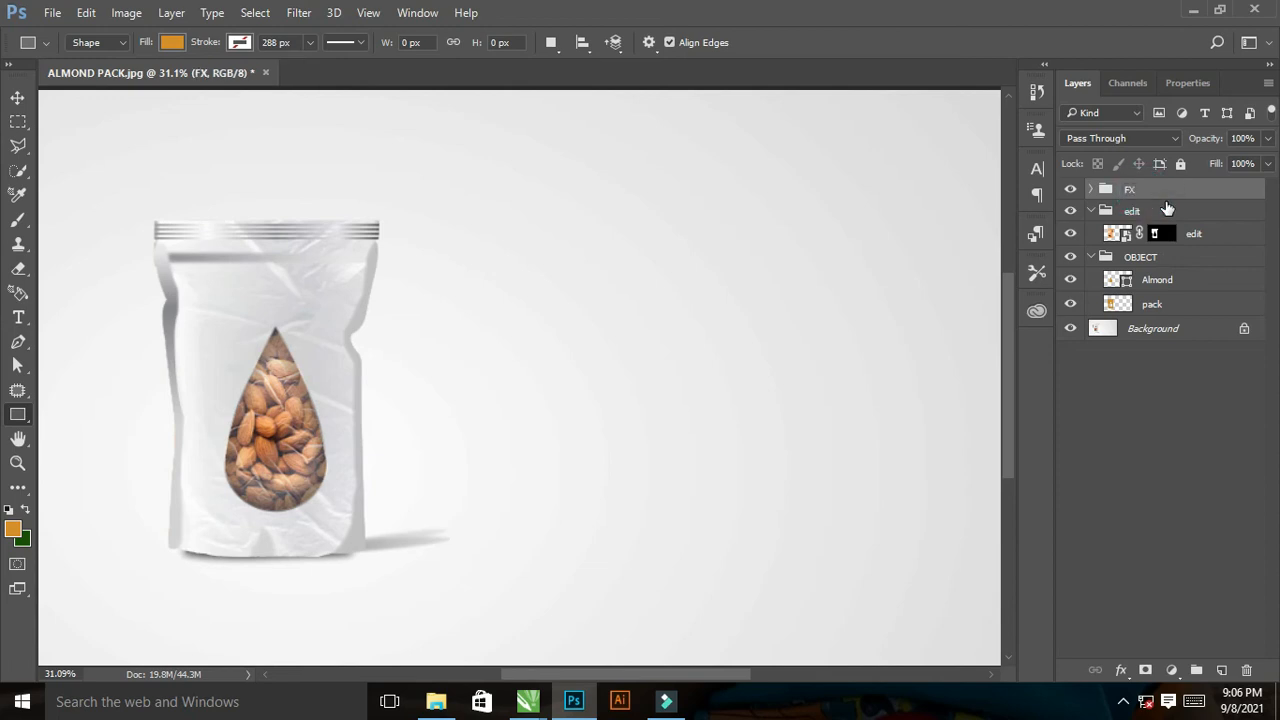
Hide the Light and Midtone layers inside the FX group and select the Shadow layer
click(1091, 190)
click(1071, 213)
click(1070, 236)
click(1155, 261)
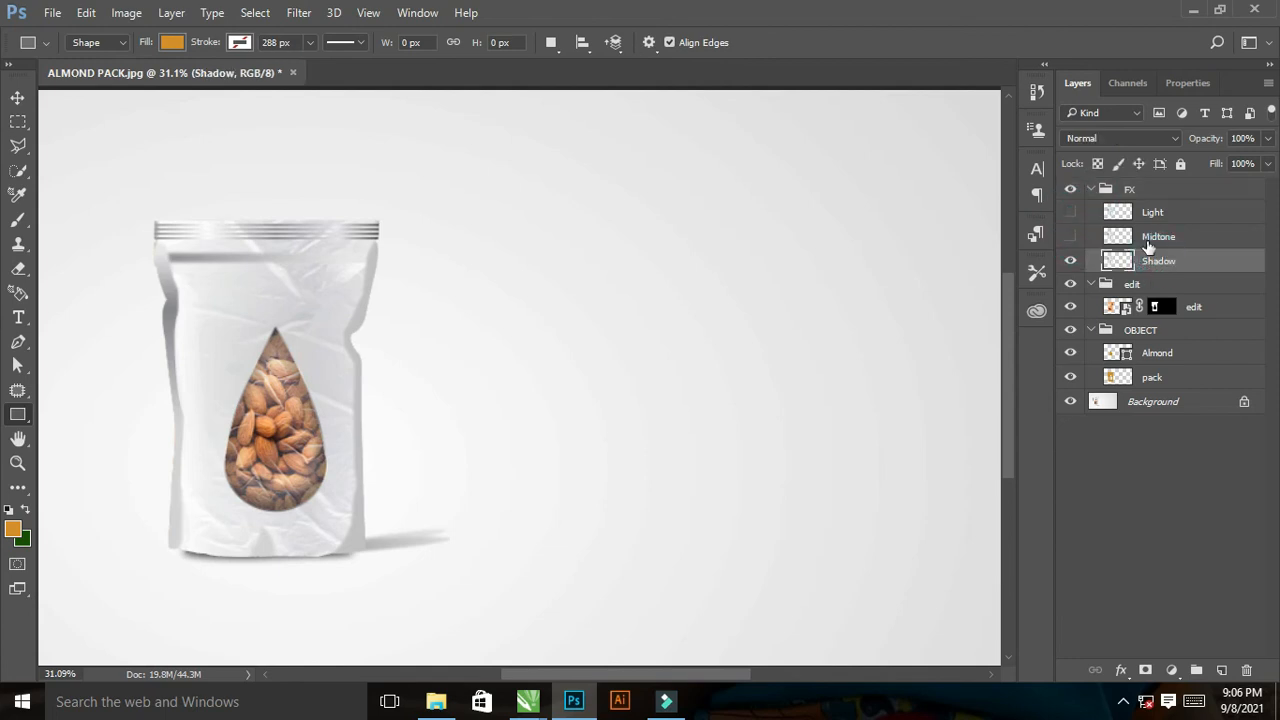
Set the Shadow layer's blend mode to Linear Burn after trying Darker Color
click(1120, 138)
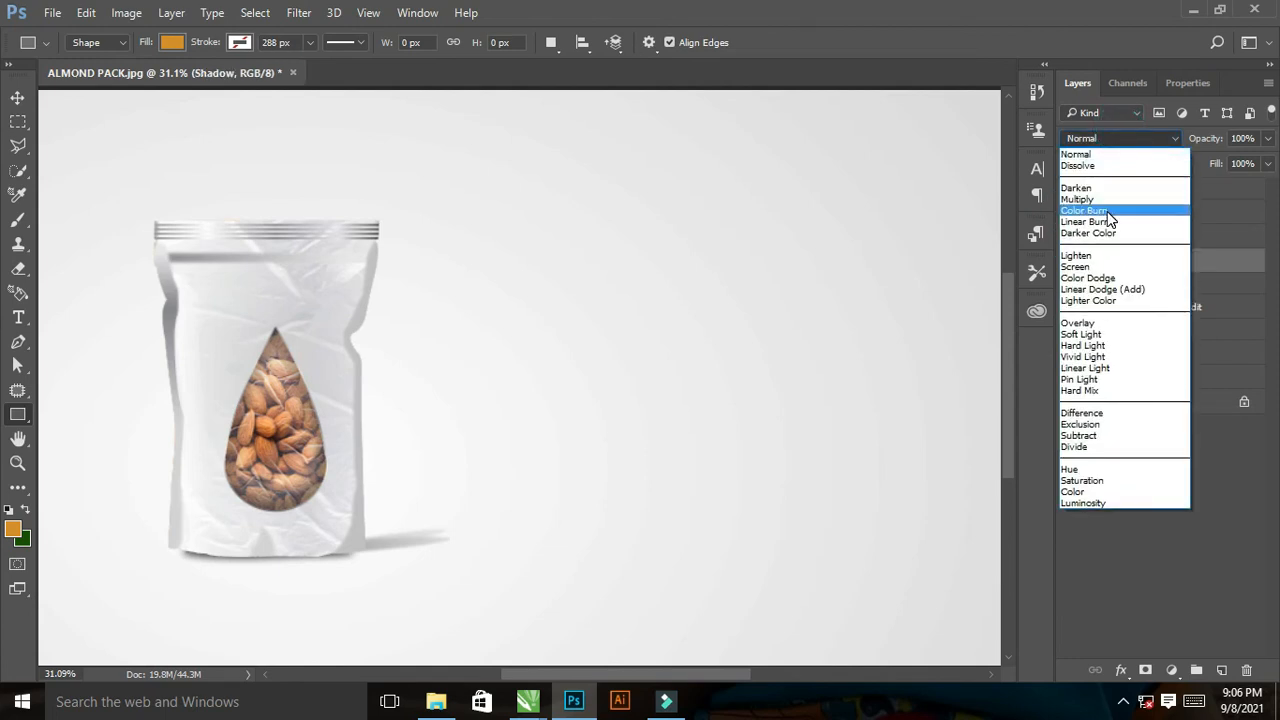
click(1109, 228)
click(1113, 138)
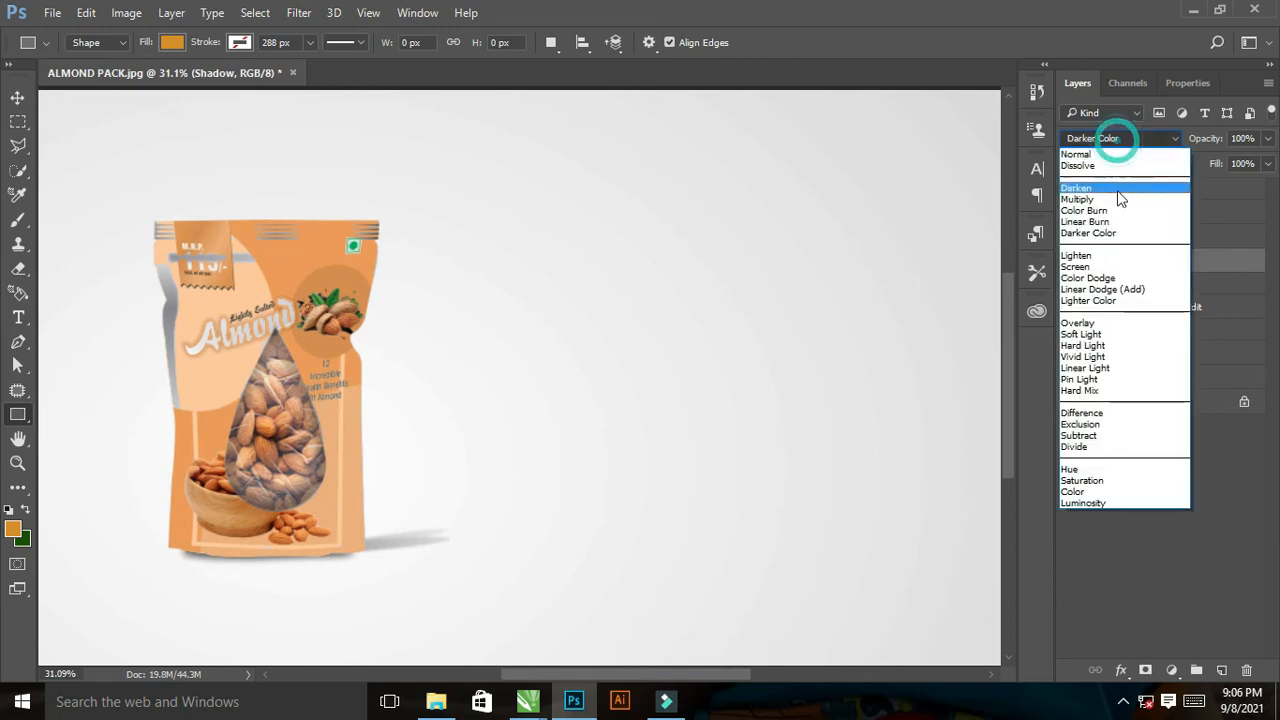
click(1120, 217)
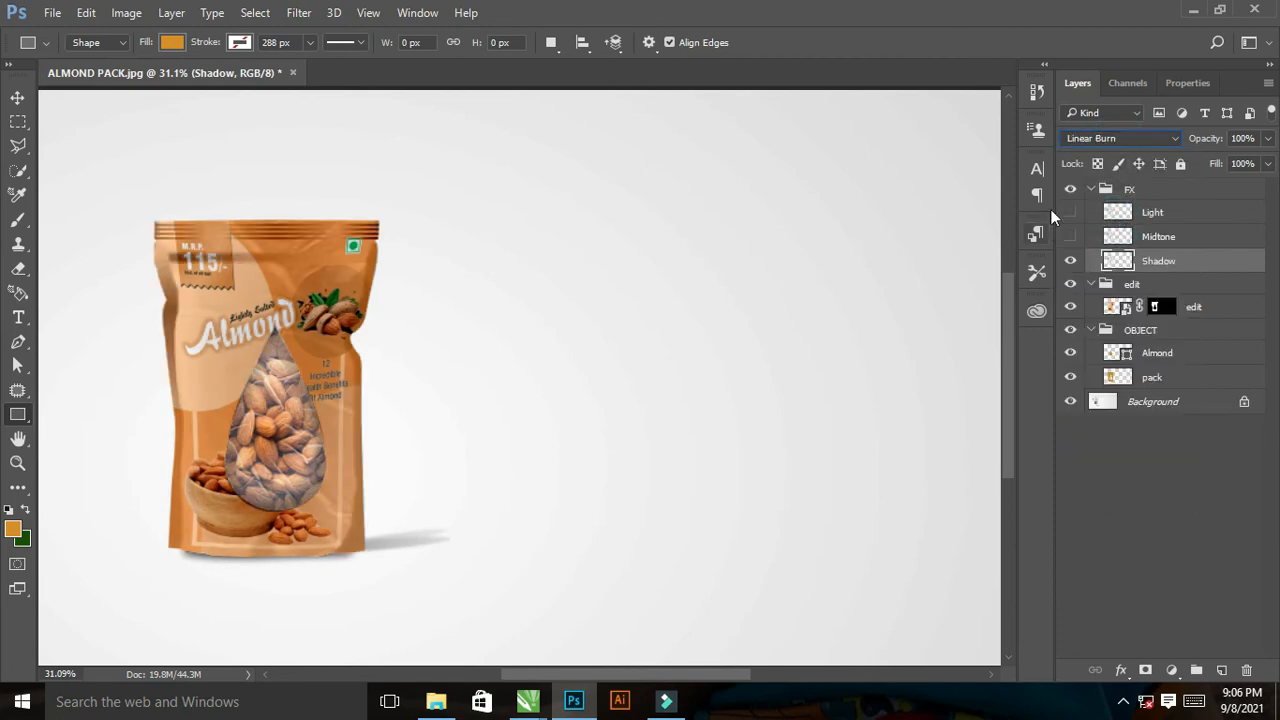
Show the Midtone layer and set its blend mode to Linear Burn
click(1070, 237)
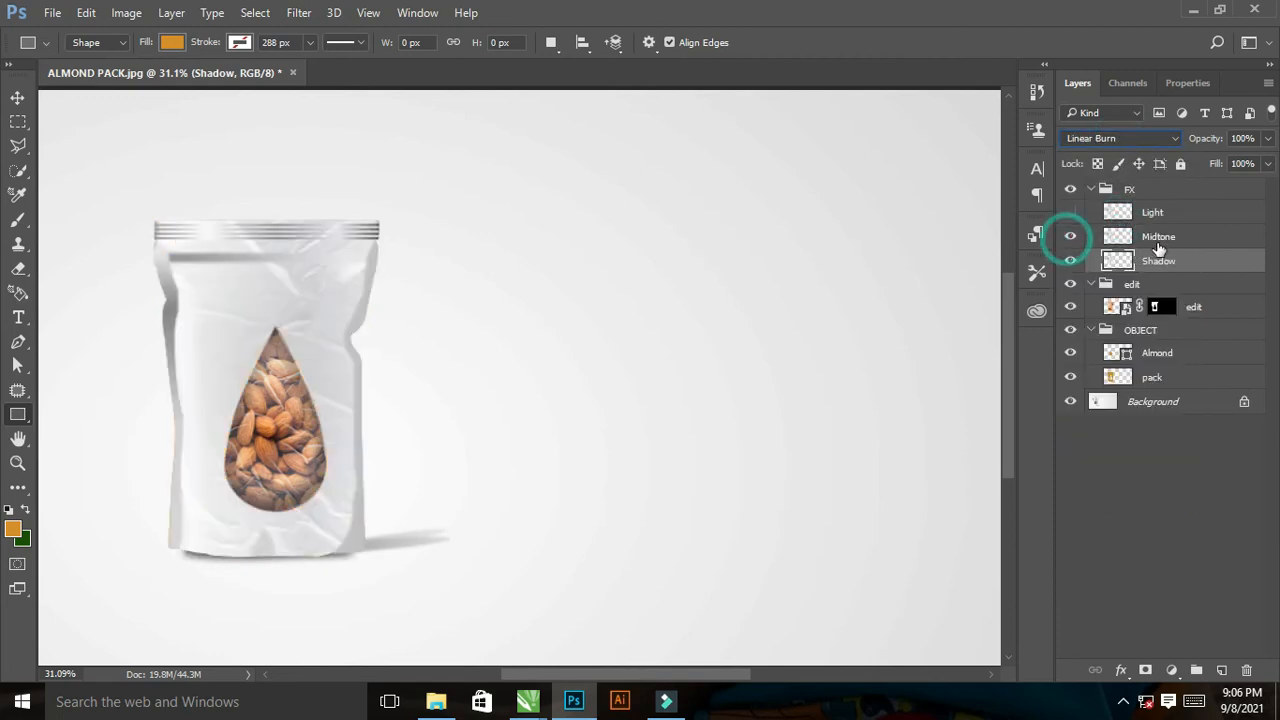
click(1155, 237)
click(1120, 138)
click(1100, 221)
Apply Levels to the Midtone layer with input levels 82, 1.53 and 248 and output levels 49 and 255
click(126, 12)
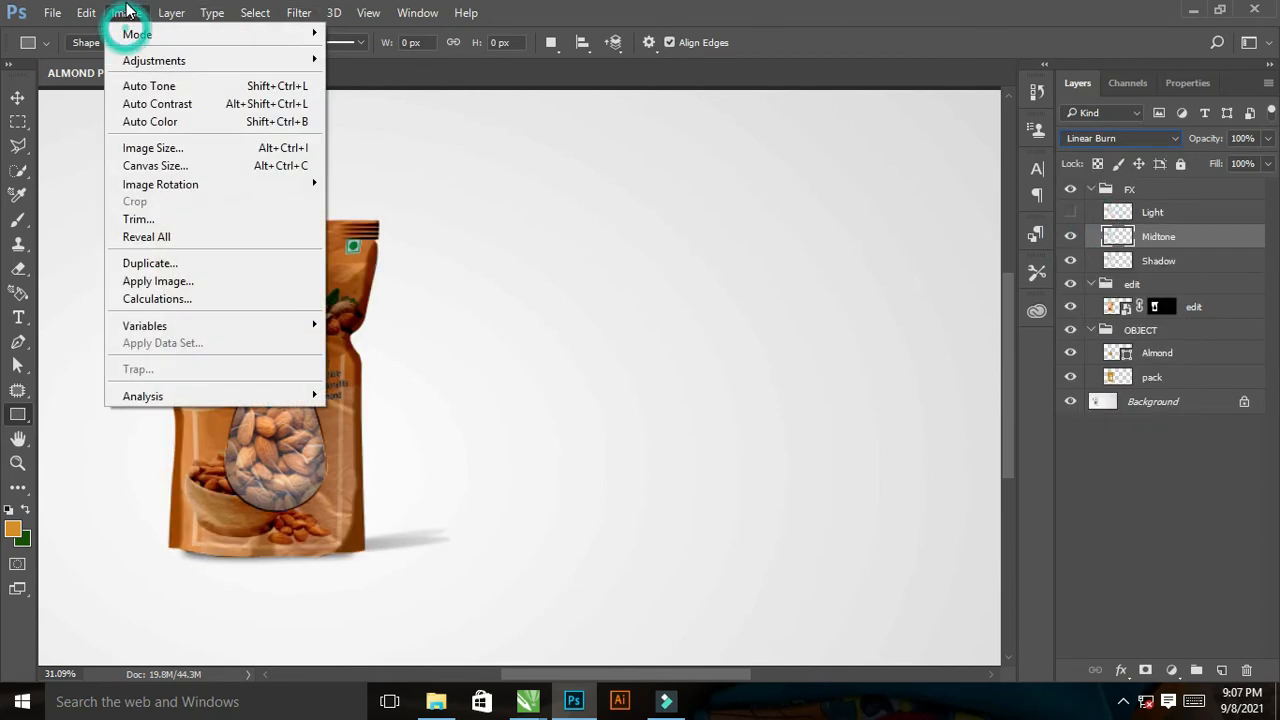
mouse_move(154, 60)
click(350, 77)
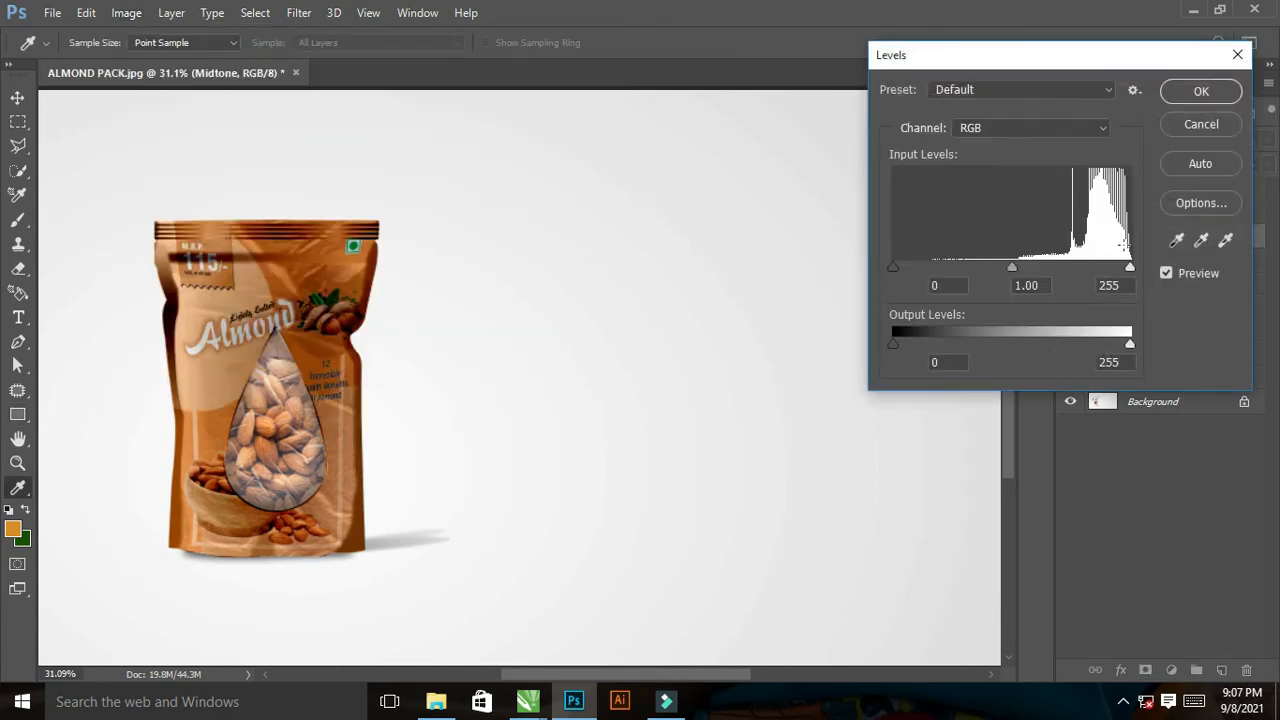
drag(892, 268, 936, 268)
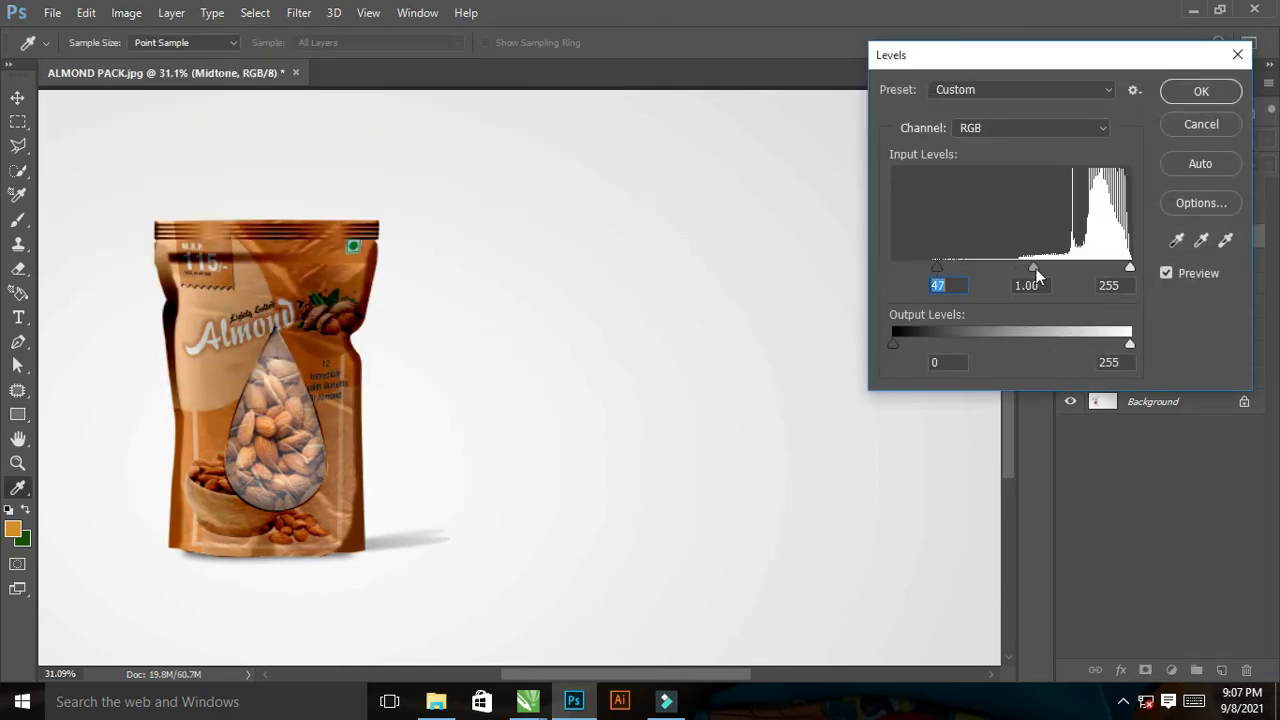
mouse_move(1128, 269)
mouse_down()
mouse_move(1087, 270)
mouse_move(1113, 277)
mouse_up()
mouse_move(1127, 346)
mouse_down()
mouse_move(1075, 347)
mouse_move(1128, 347)
mouse_up()
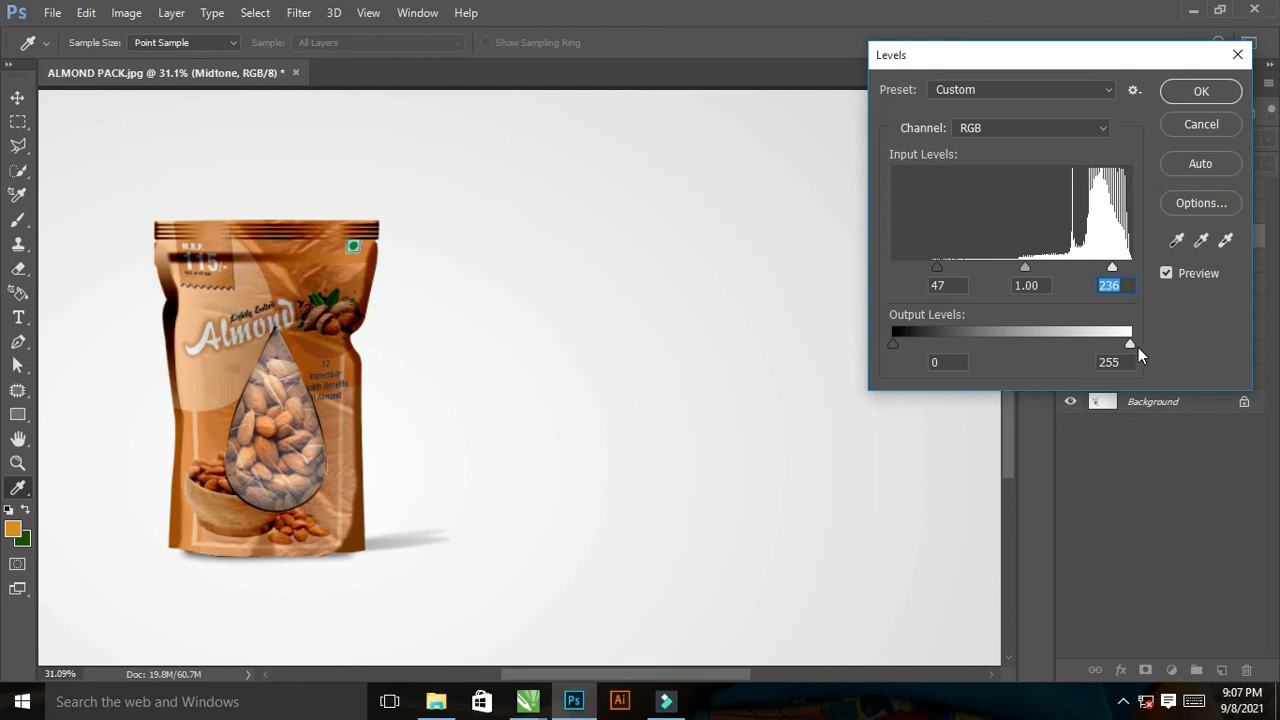
click(1139, 345)
drag(888, 343, 947, 344)
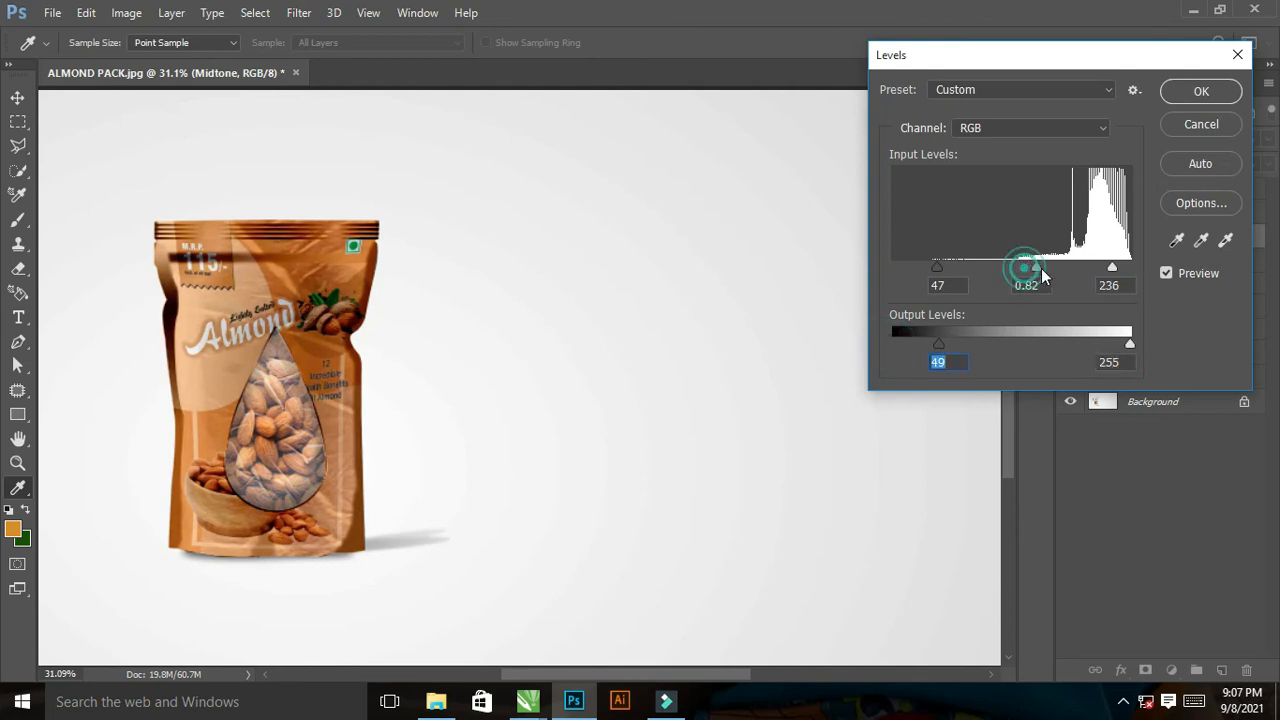
drag(1036, 268, 1050, 268)
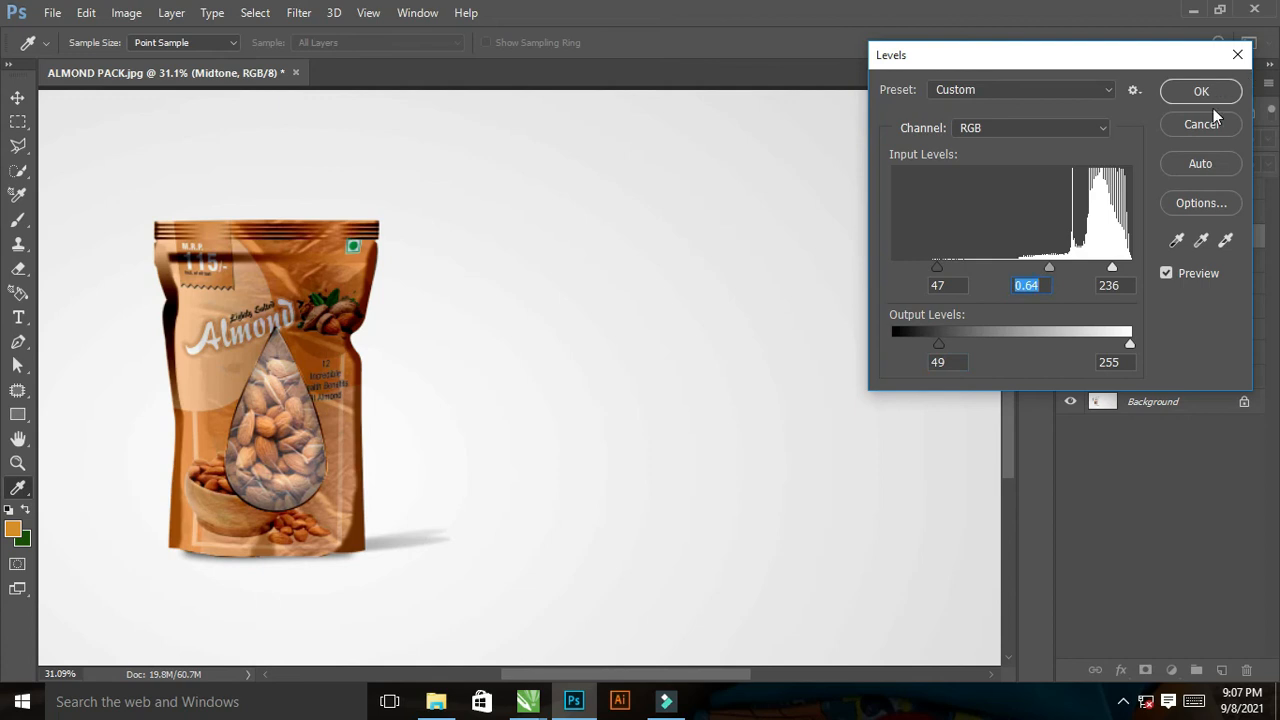
drag(1048, 269, 998, 270)
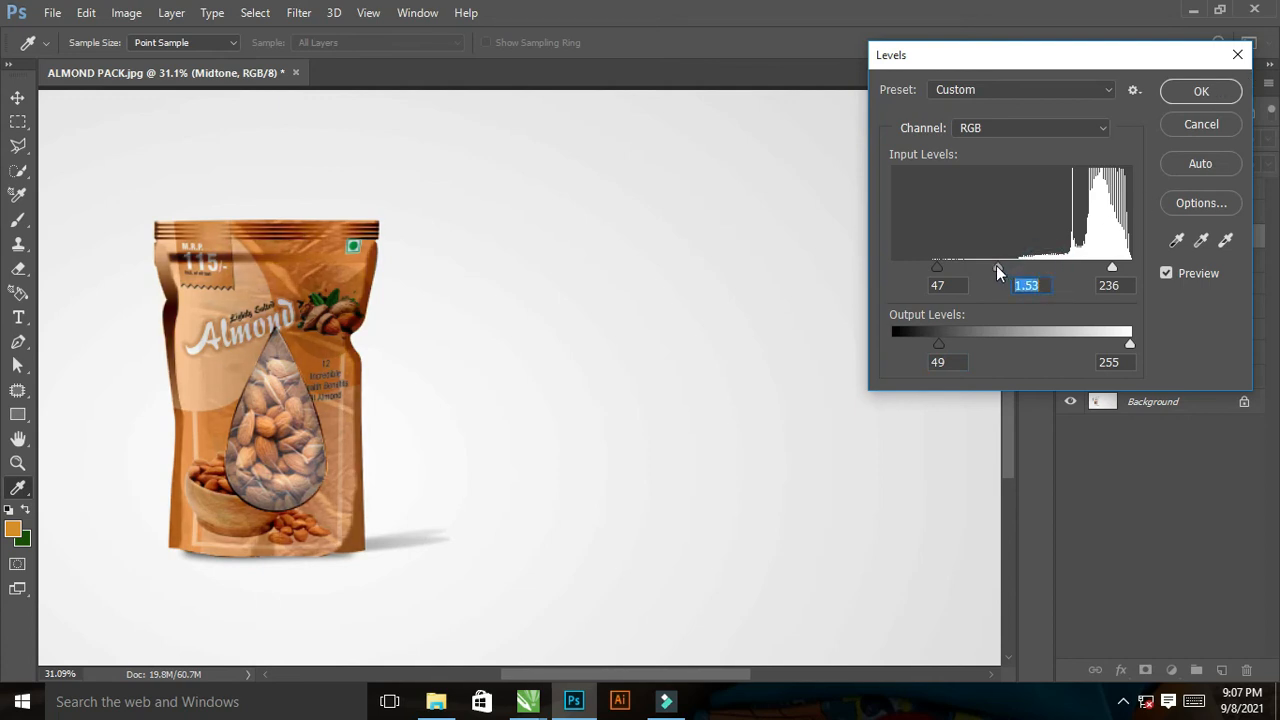
mouse_move(1113, 269)
mouse_down()
mouse_move(1078, 267)
mouse_move(1123, 269)
mouse_up()
drag(937, 267, 967, 269)
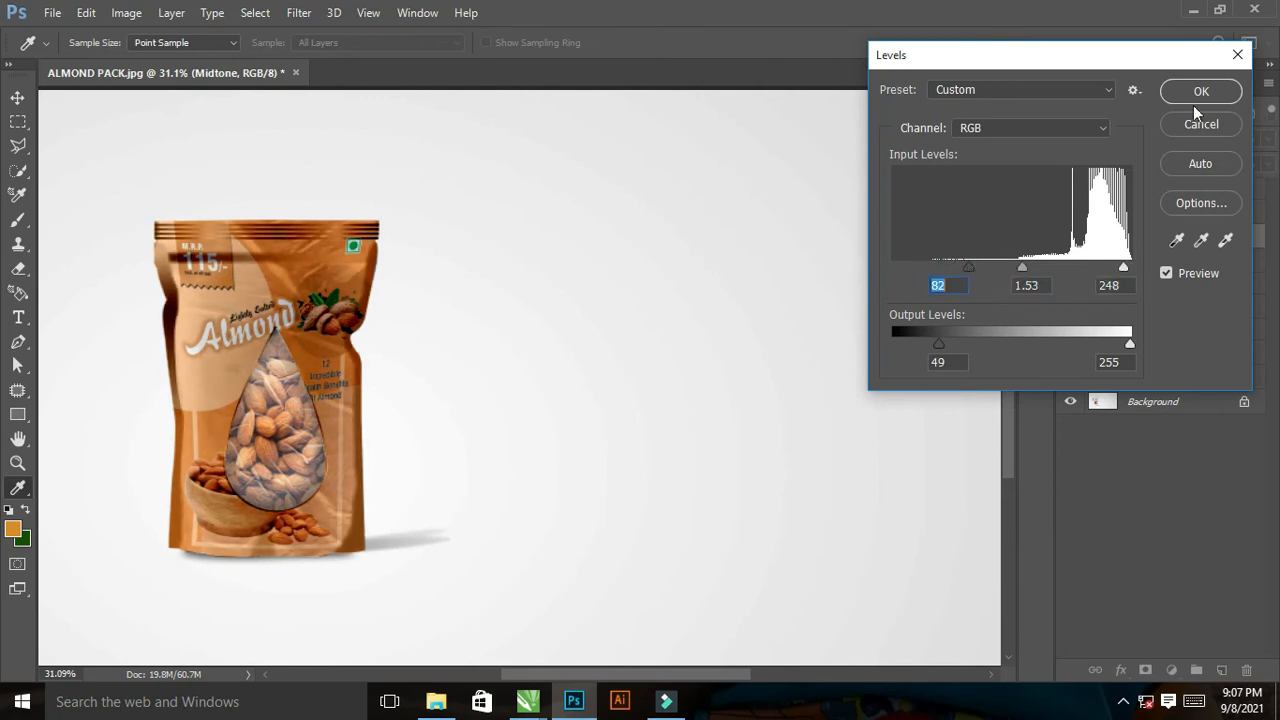
click(1201, 91)
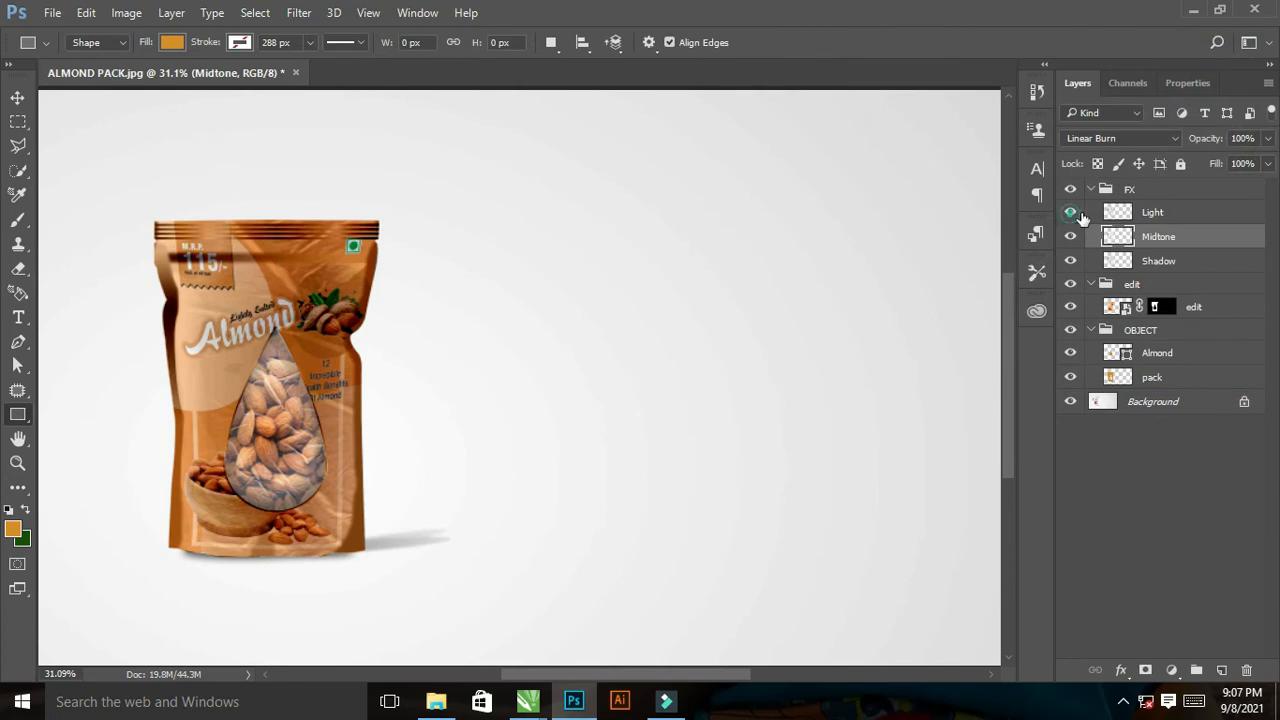
Show the Light layer and set its blend mode to Screen
click(1071, 214)
click(1183, 211)
click(123, 14)
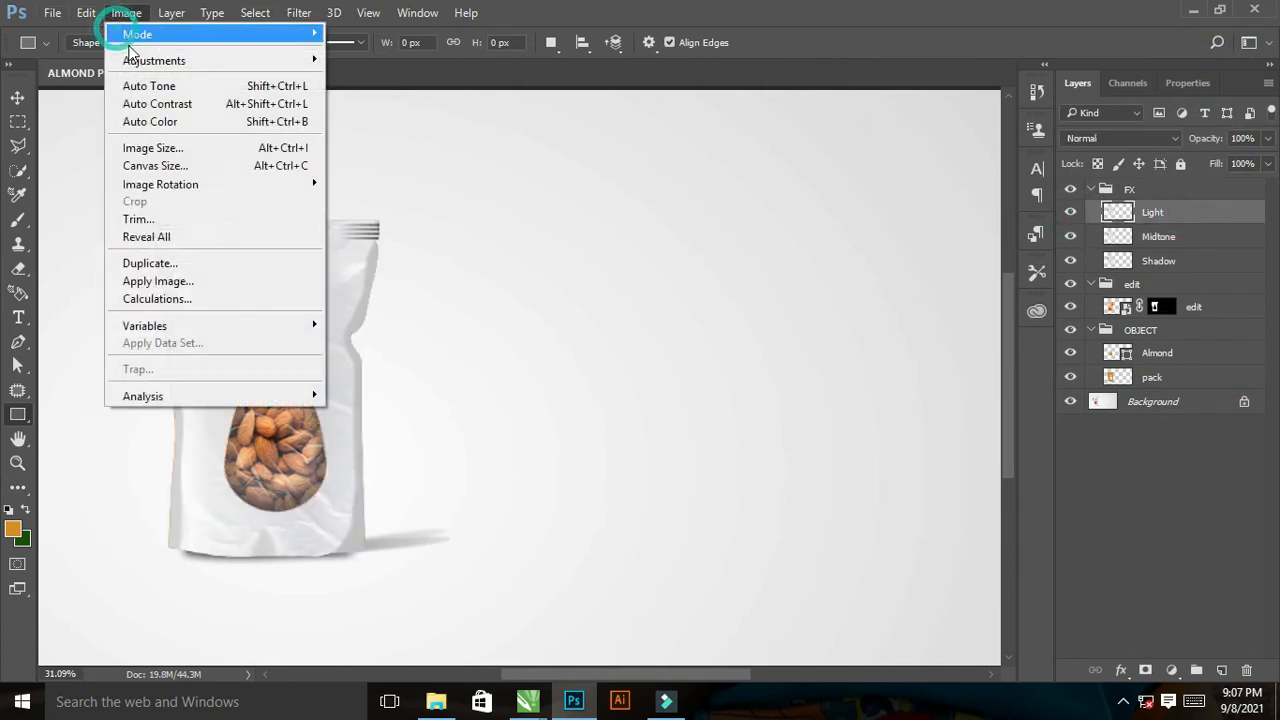
mouse_move(150, 61)
click(632, 122)
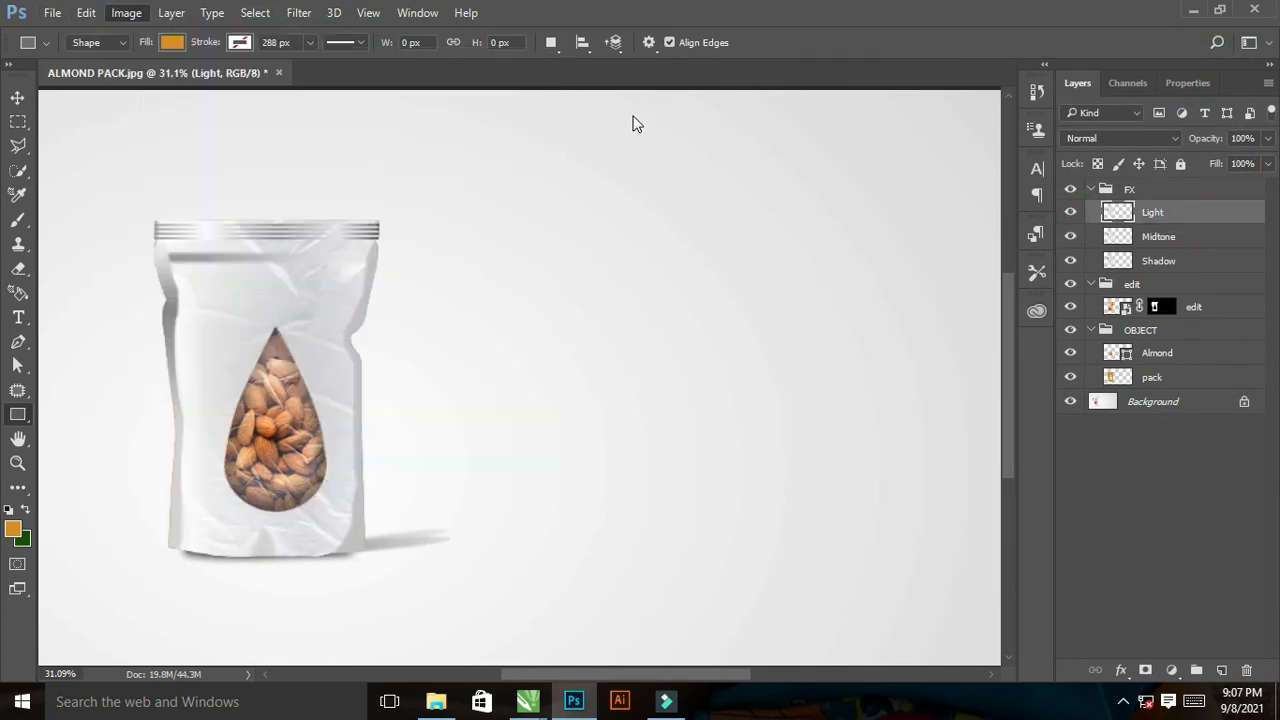
click(1113, 140)
click(1085, 265)
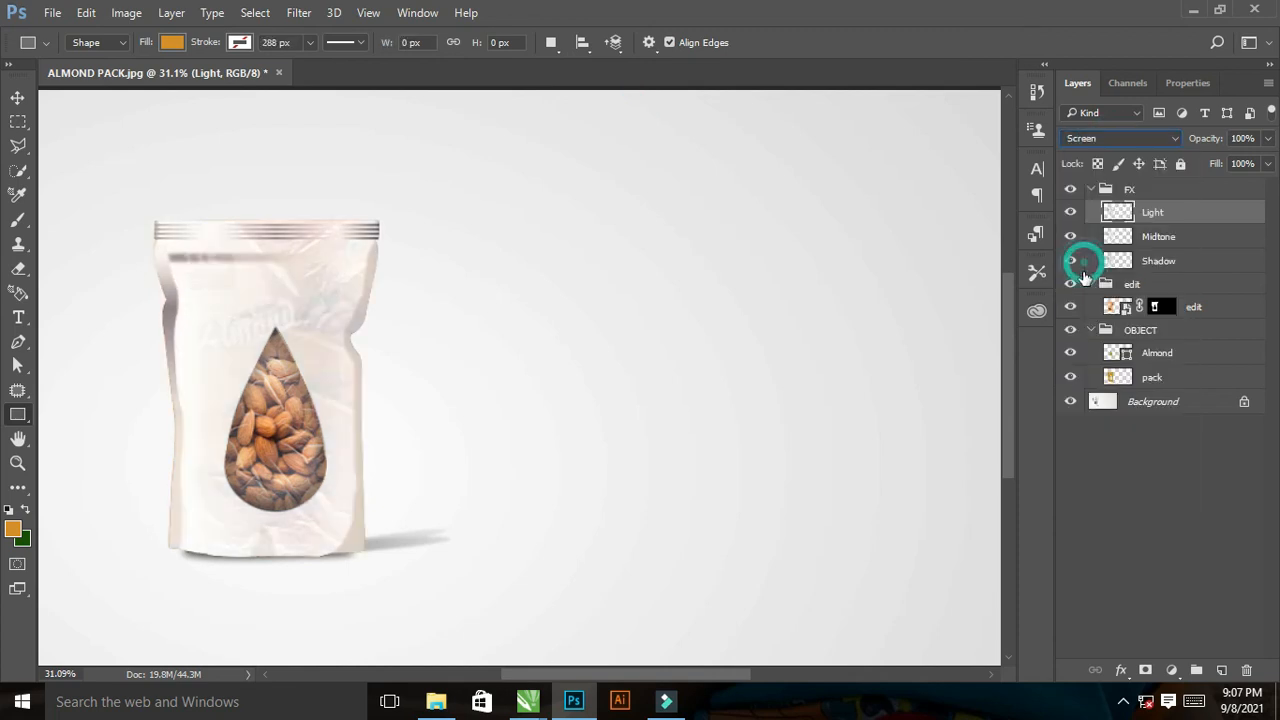
Apply Levels to the Light layer, raising the input black level to 224 and lowering the output white level to just under 104
click(126, 12)
click(178, 60)
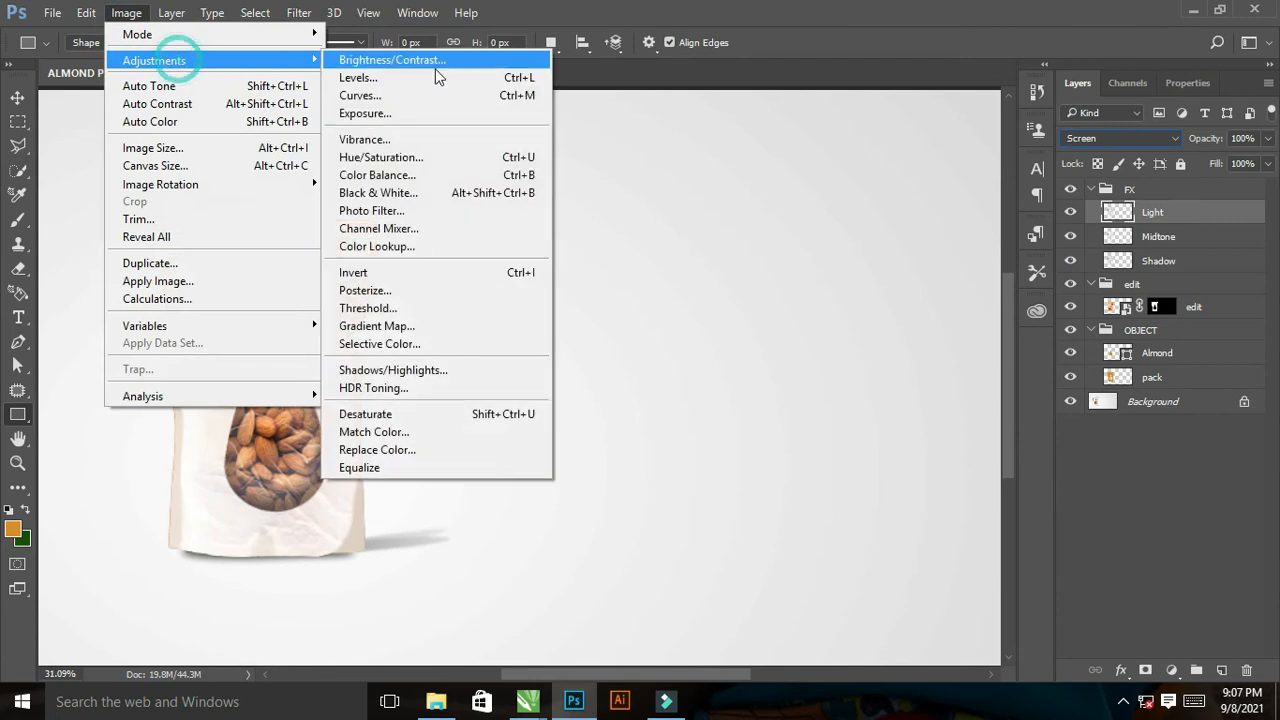
click(428, 77)
drag(893, 268, 1090, 264)
drag(1131, 345, 1032, 350)
drag(1089, 268, 1079, 269)
drag(1043, 343, 1015, 345)
drag(1079, 268, 1102, 271)
drag(1015, 345, 988, 345)
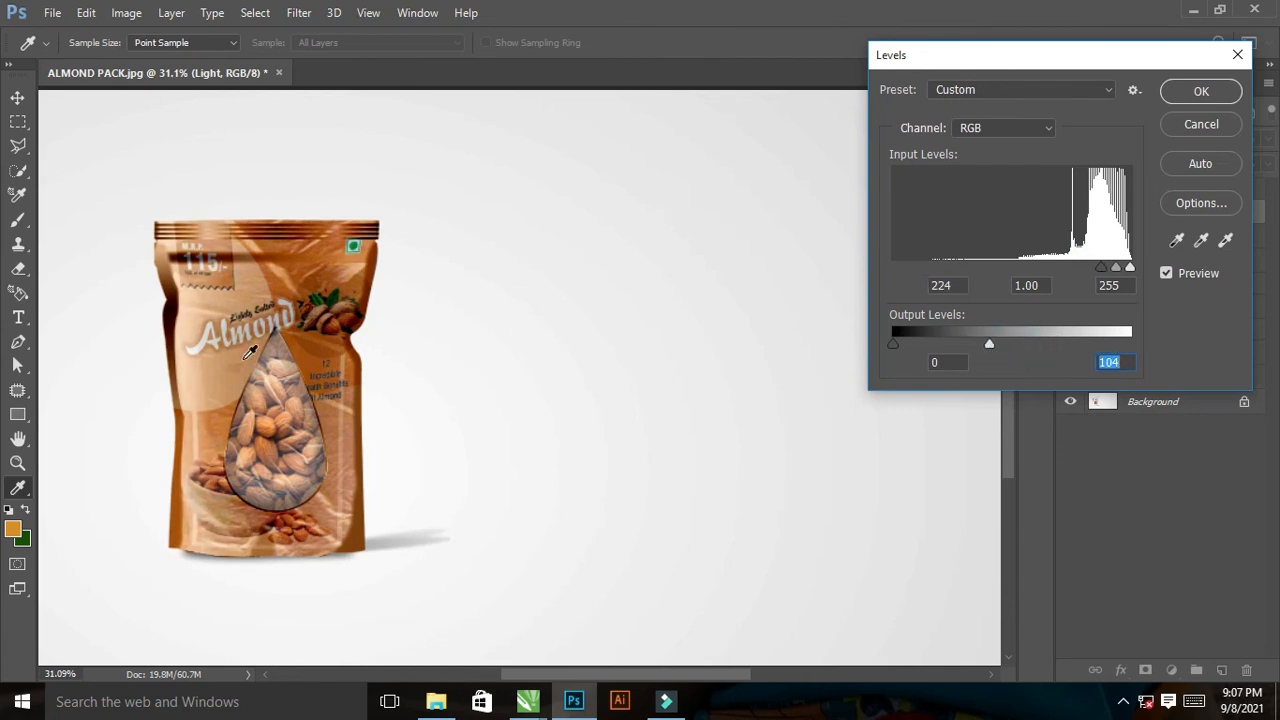
drag(989, 343, 982, 345)
click(1200, 92)
Collapse the FX group in the layer stack
drag(578, 403, 355, 430)
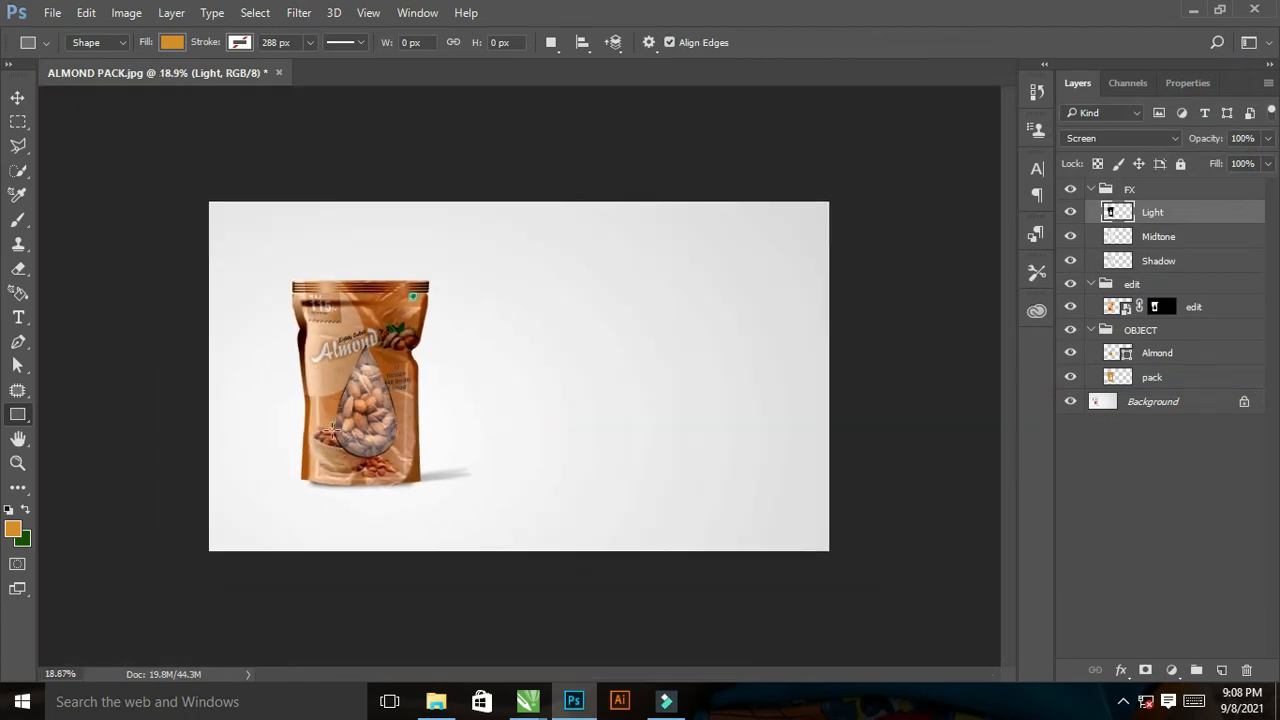
click(1096, 189)
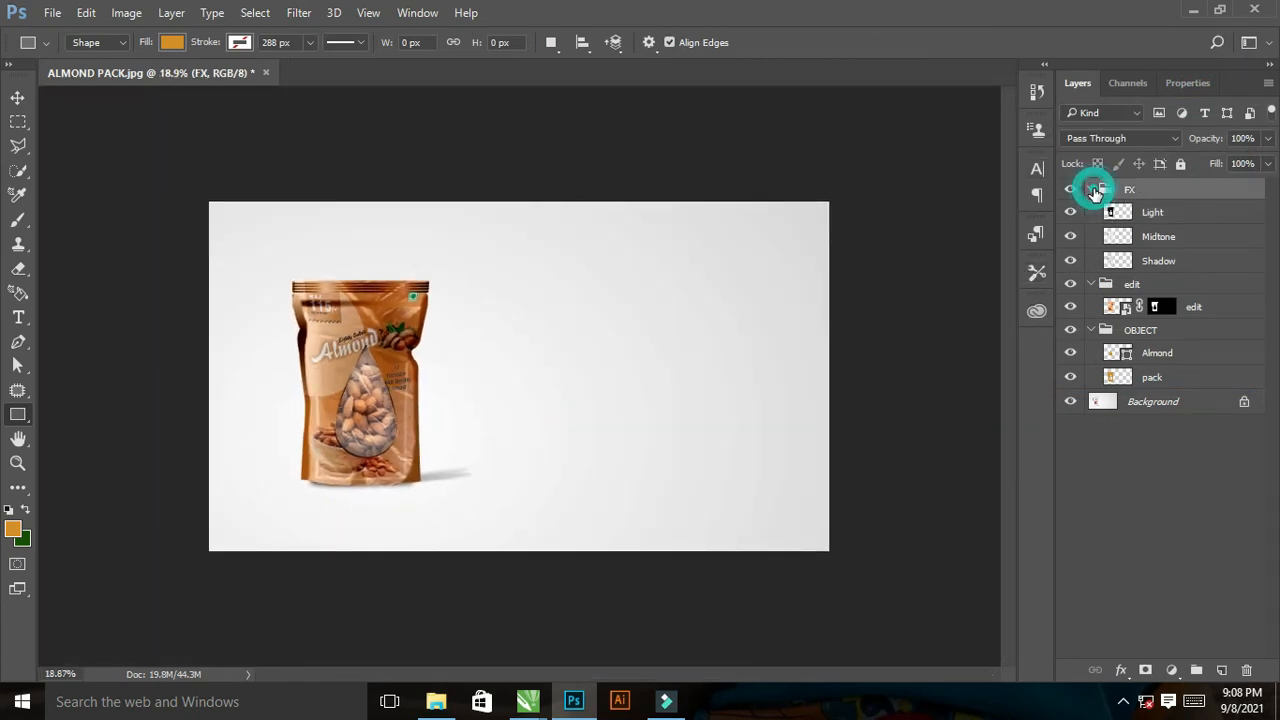
click(1090, 190)
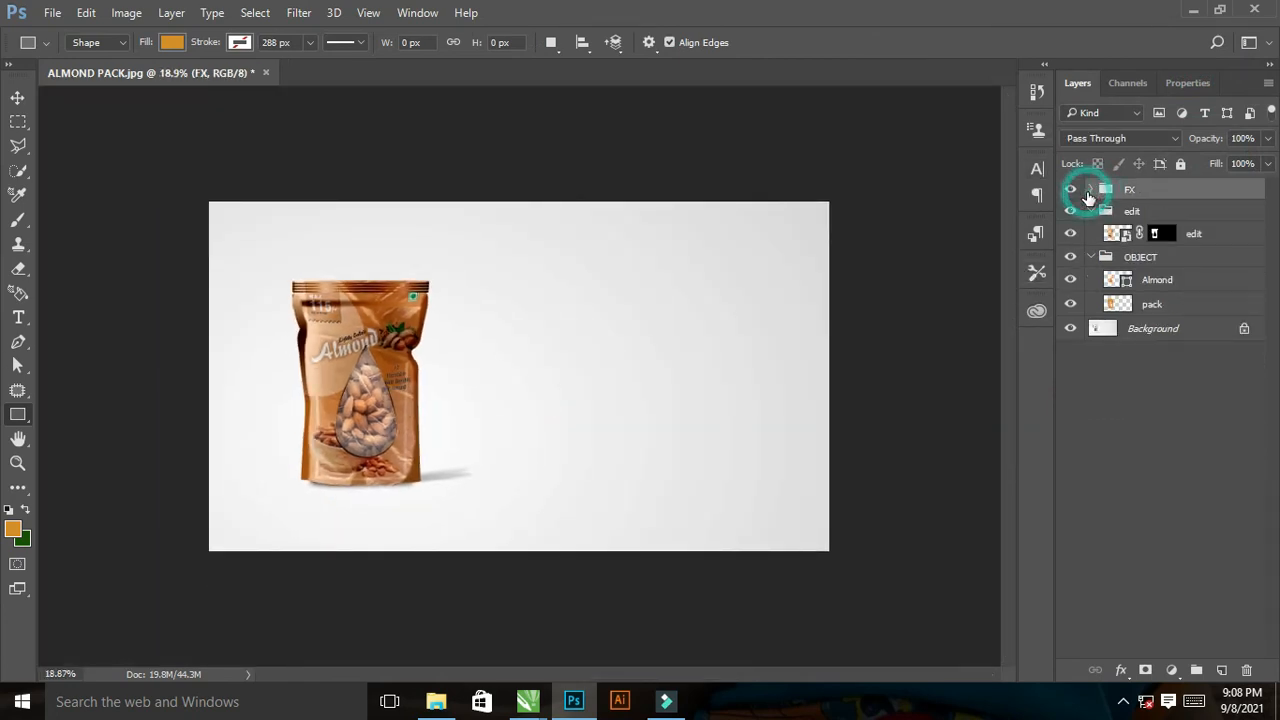
click(1090, 190)
click(1091, 190)
Load the pack layer's outline as a selection and invert it with the Background layer active
ctrl+click(1126, 307)
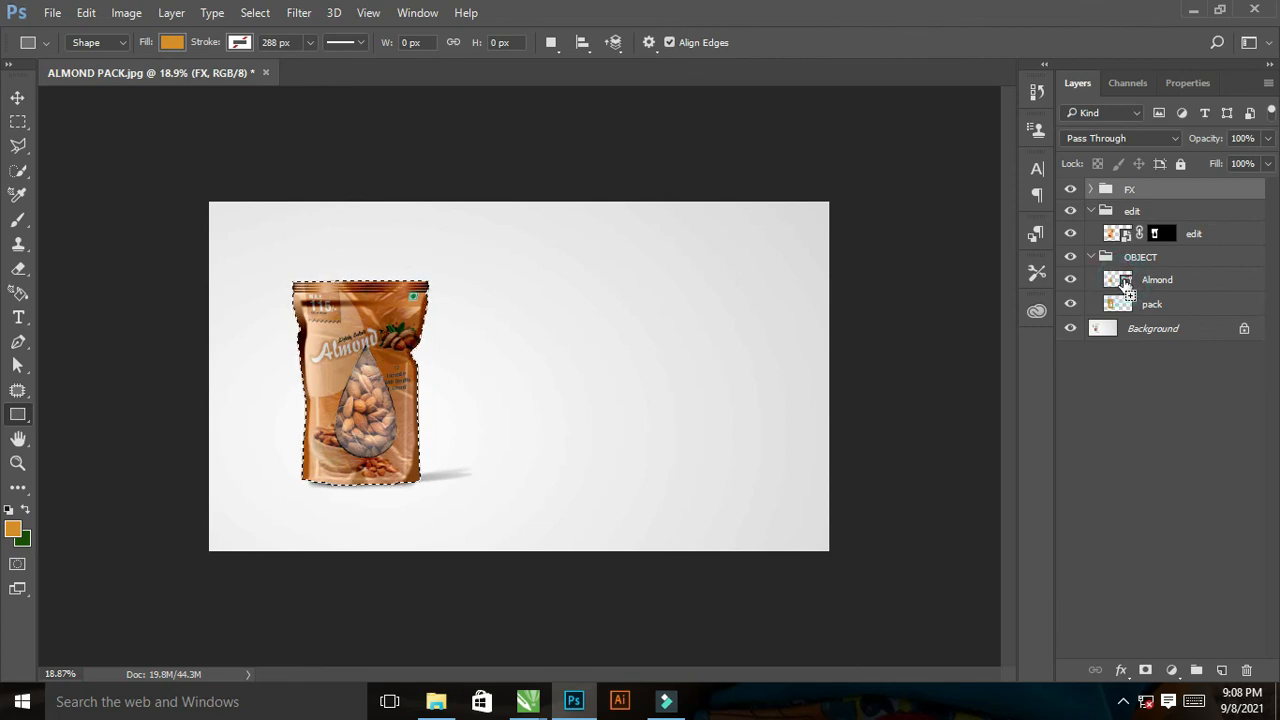
click(1157, 336)
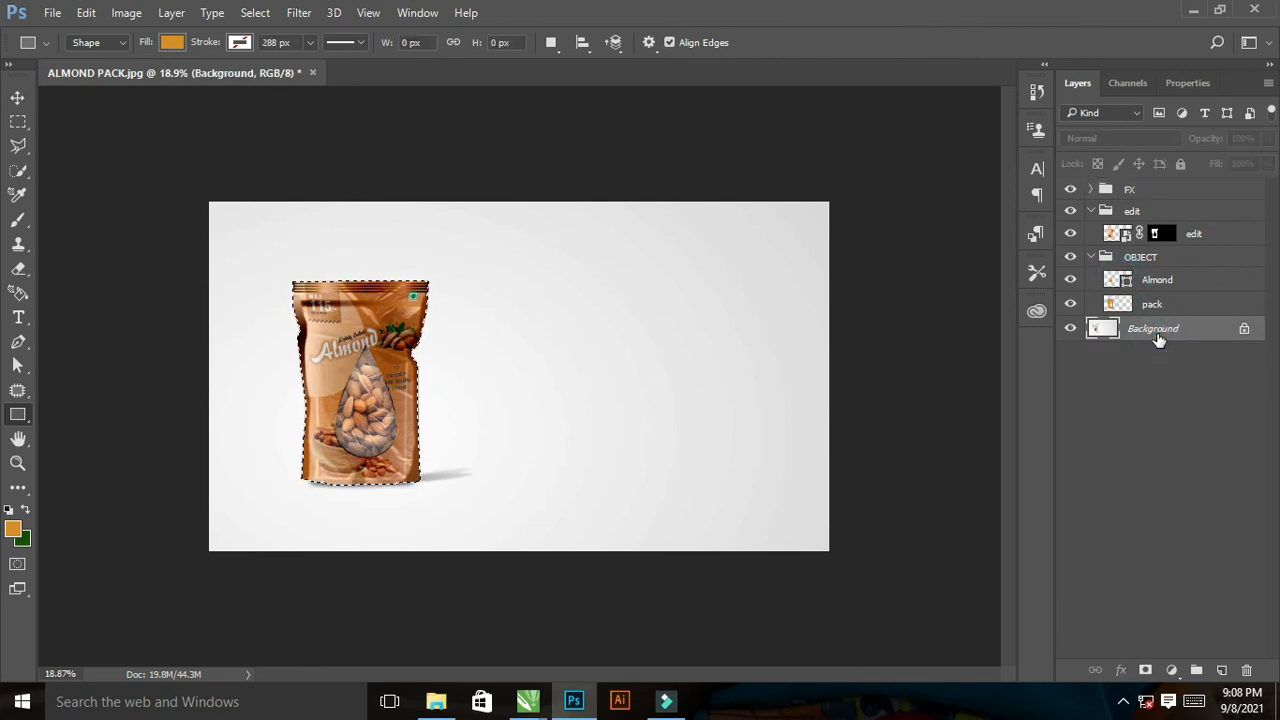
key(ctrl+shift+i)
click(1178, 332)
Add a Solid Color fill layer above the Background, using the tan colour cf925e sampled from the pouch
click(1171, 670)
click(1112, 259)
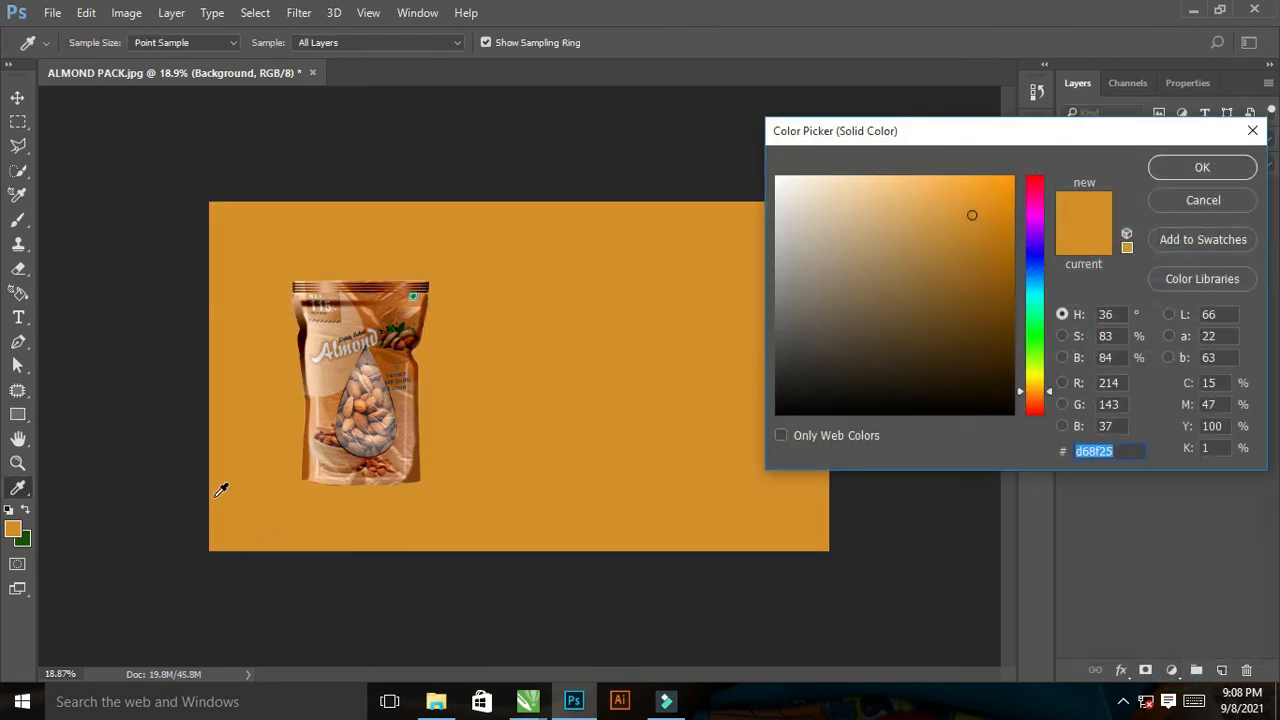
click(373, 305)
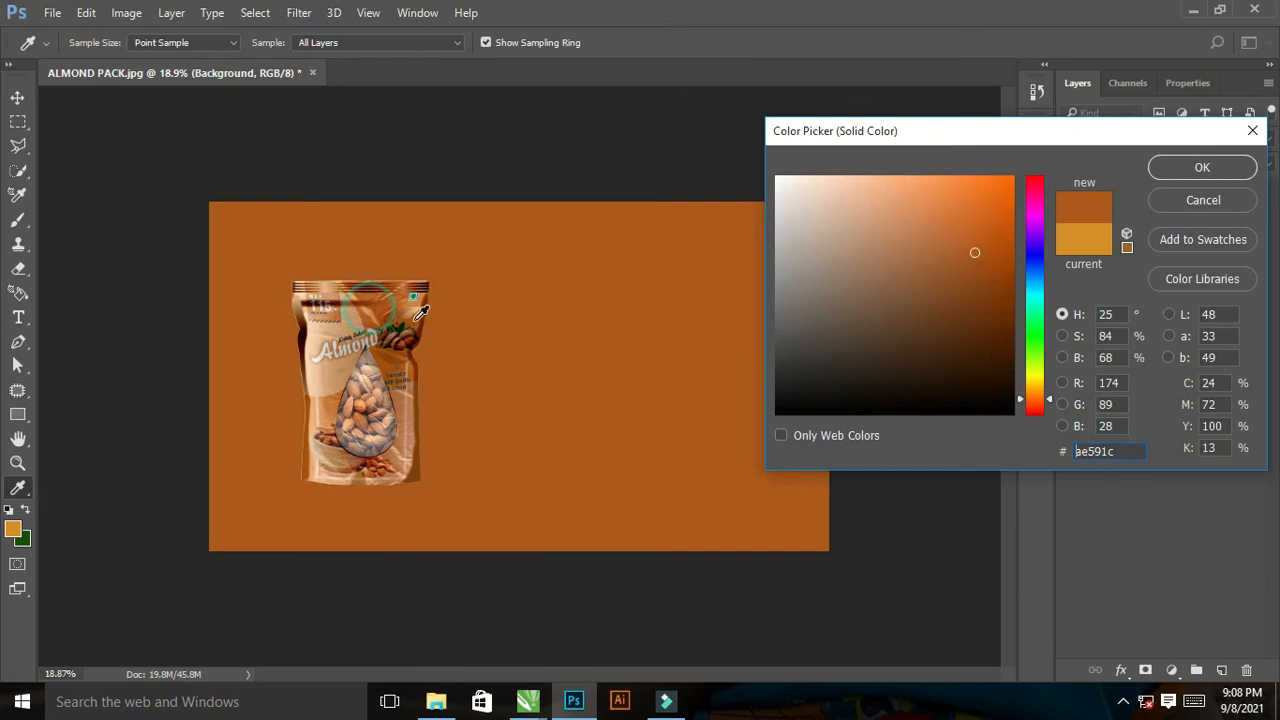
scroll(463, 358, up, 5)
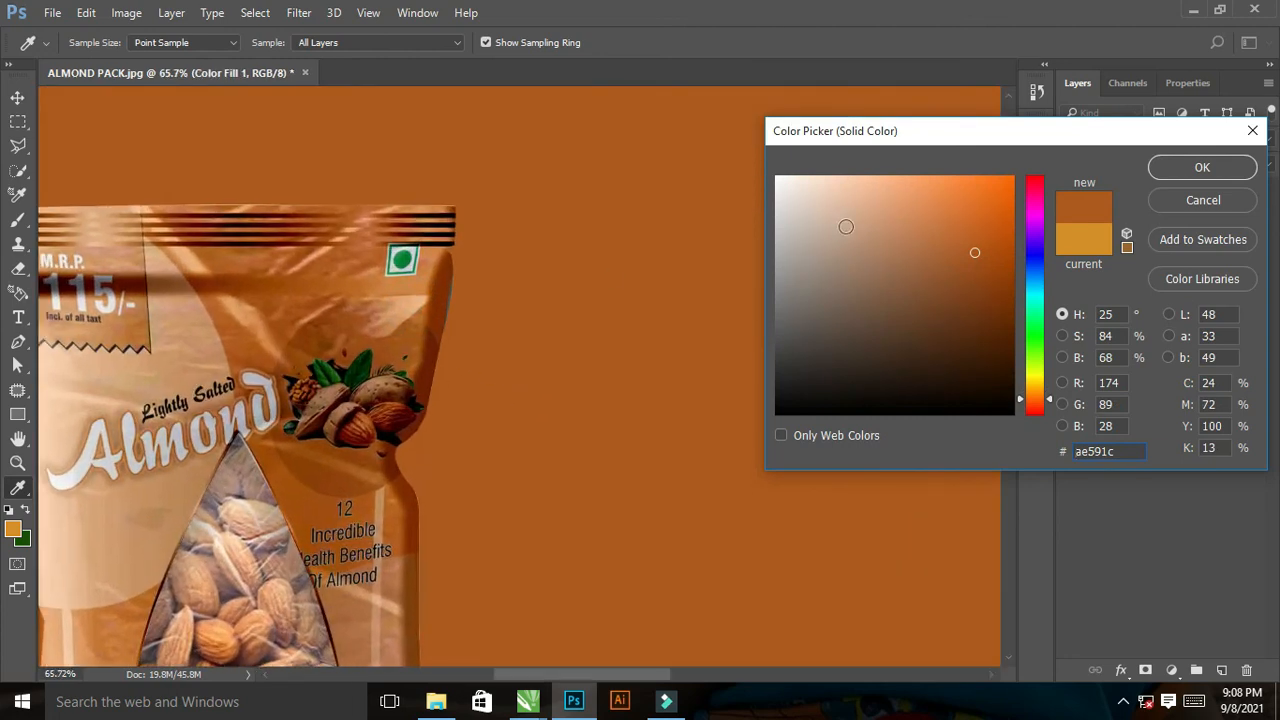
click(393, 312)
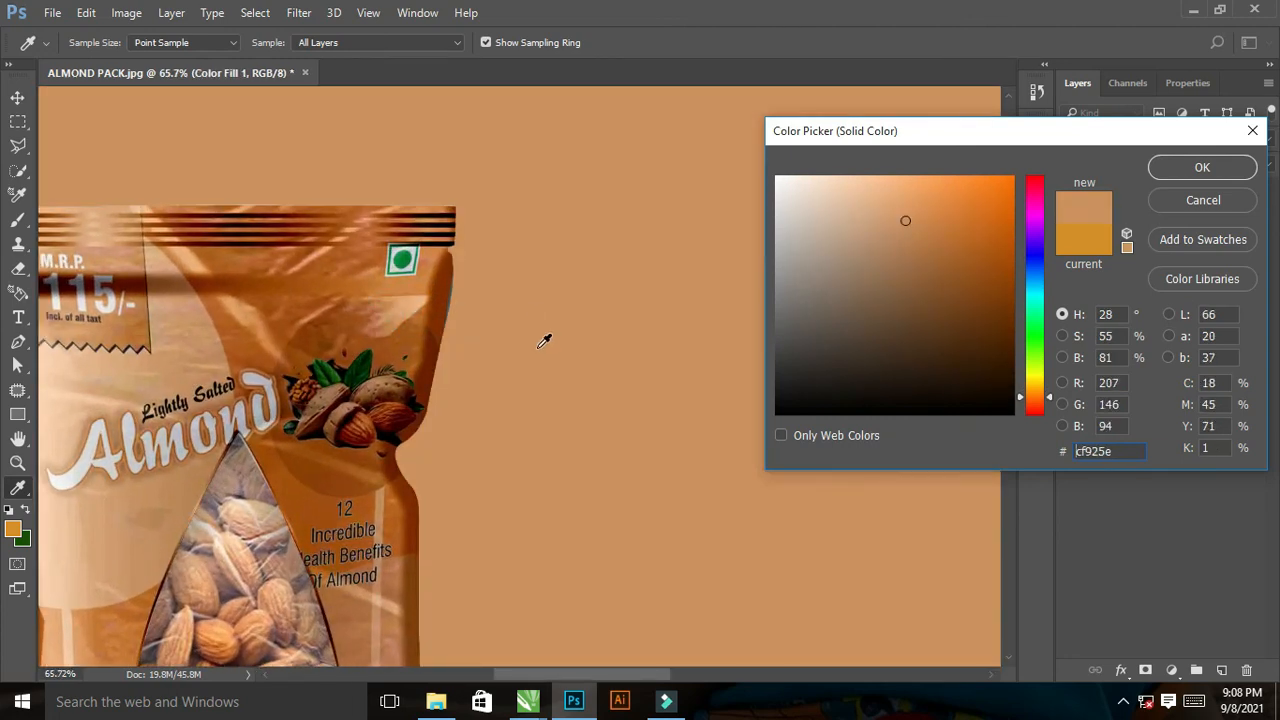
scroll(542, 351, down, 5)
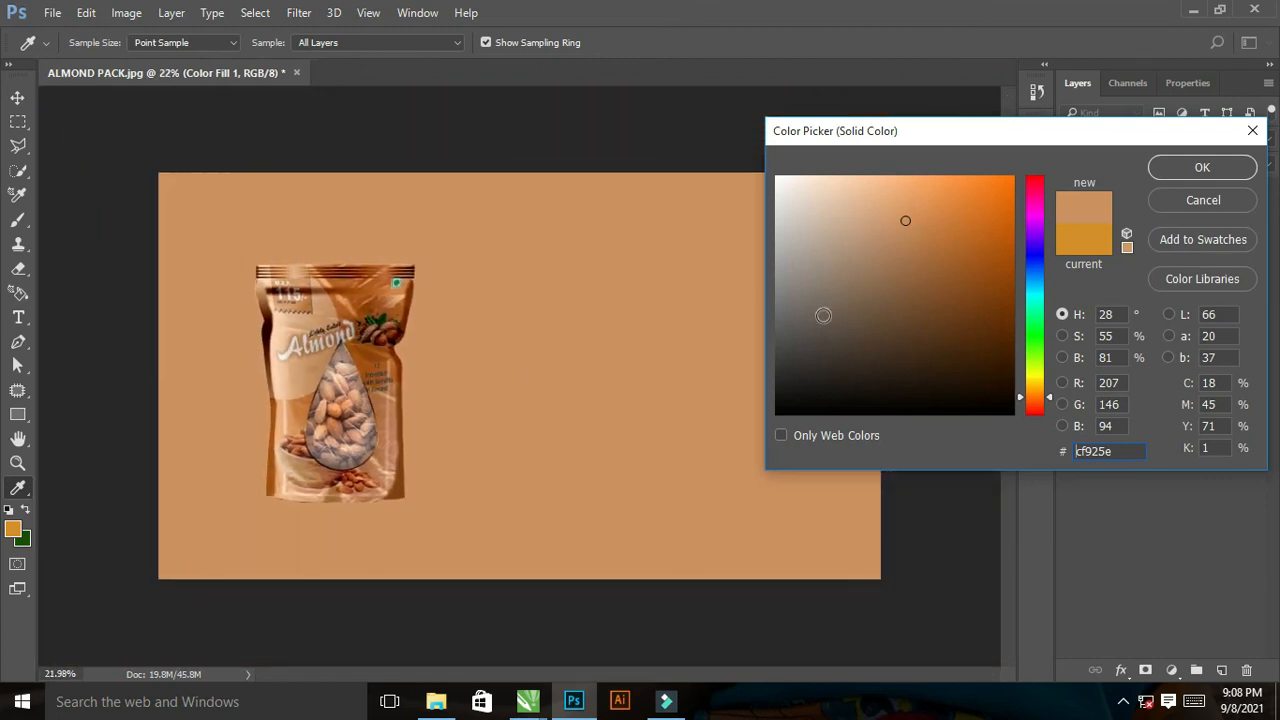
click(1200, 167)
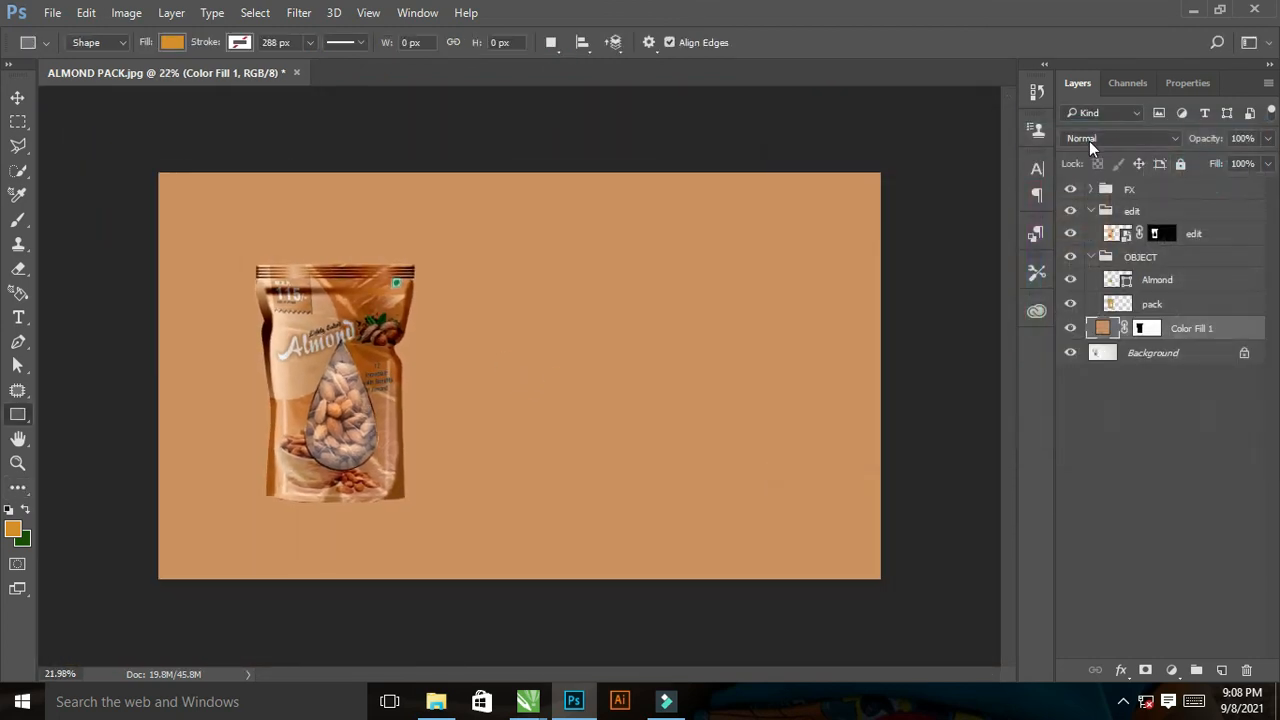
Set the background colour fill layer's blend mode to Linear Burn
click(1089, 139)
click(1088, 221)
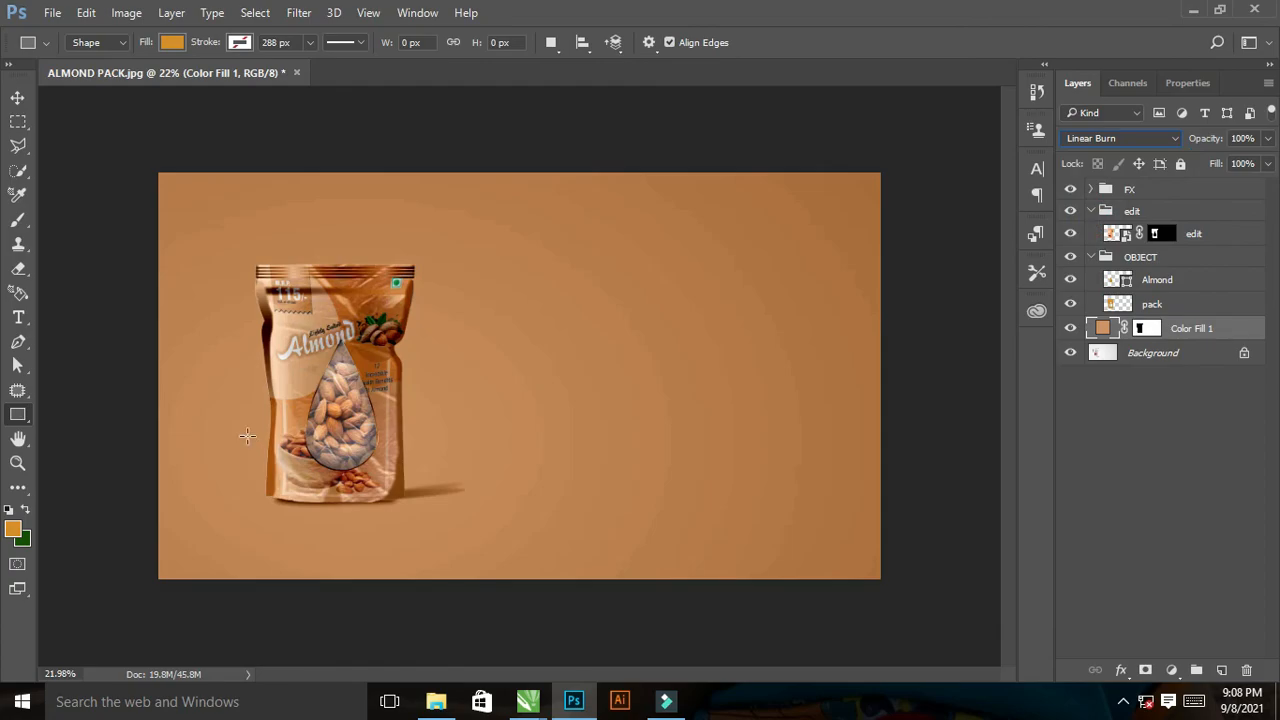
drag(567, 378, 583, 423)
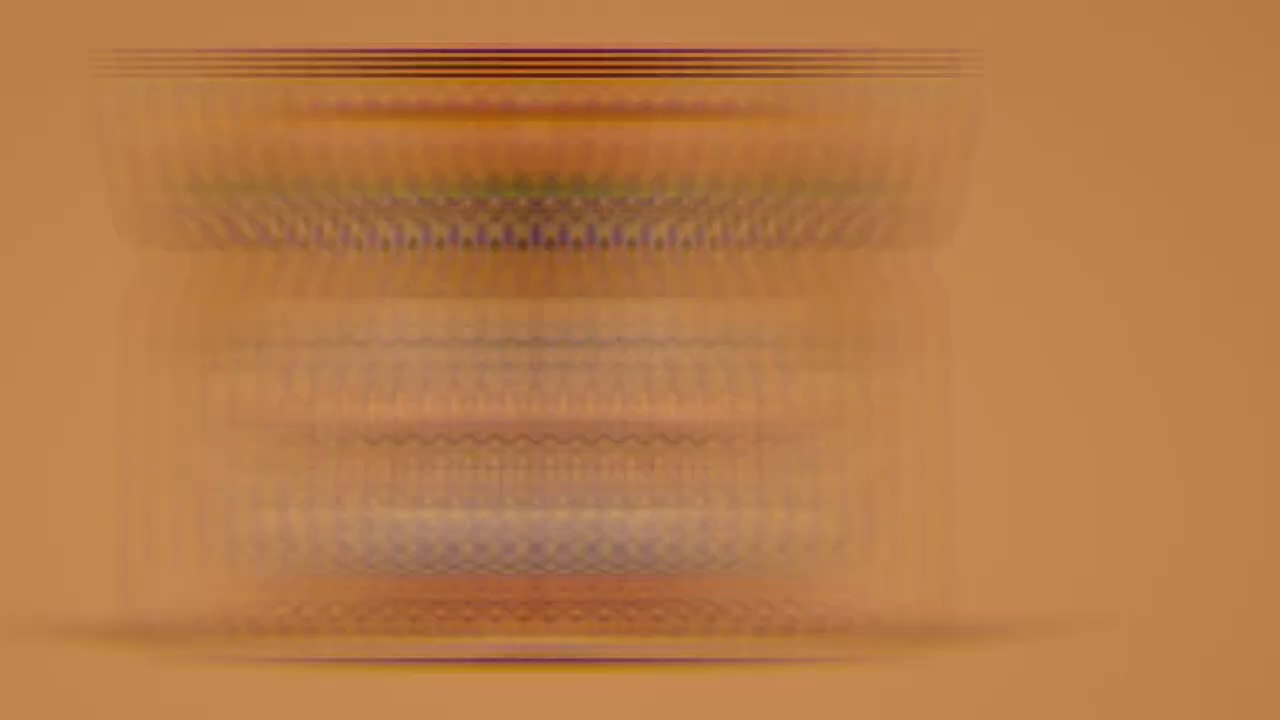